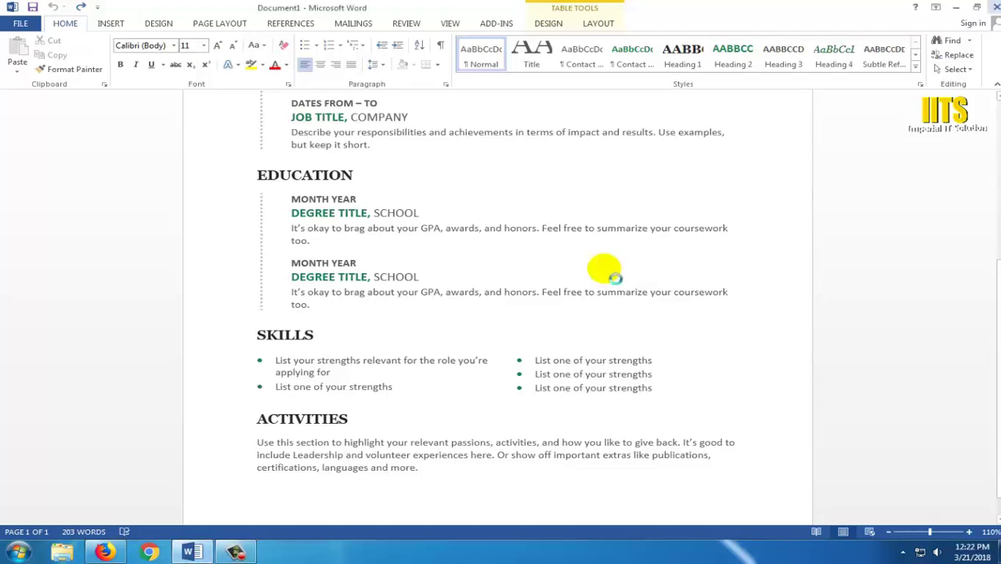
Create a new blank document, Document2, with Ctrl+N
key("ctrl+n")
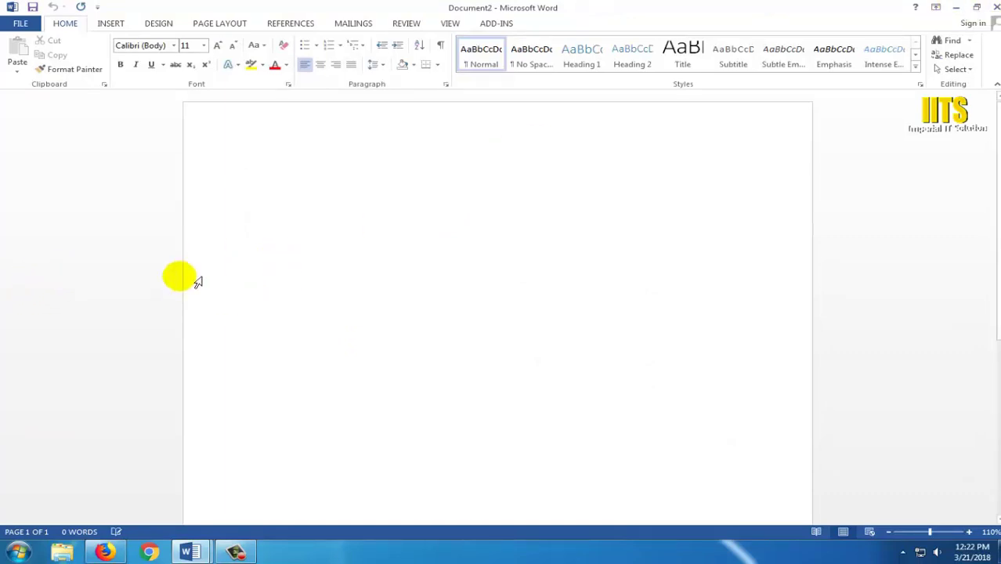
Type the heading 'Our Course' and enlarge it to font size 19
type("c")
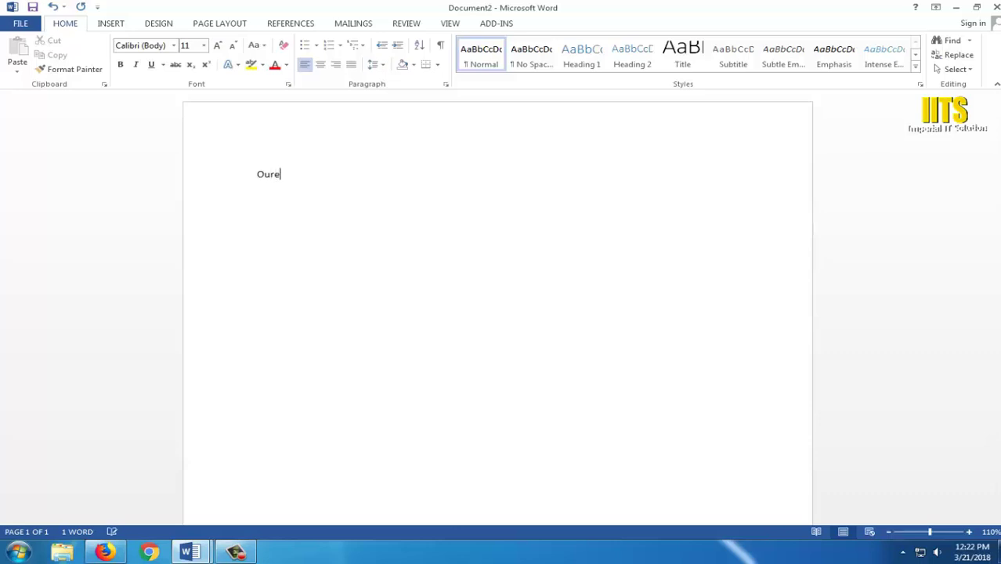
type("ou")
key("ctrl+a")
key("ctrl+bracketright")
key("ctrl+bracketright")
key("ctrl+bracketright")
key("ctrl+bracketright")
key("ctrl+bracketright")
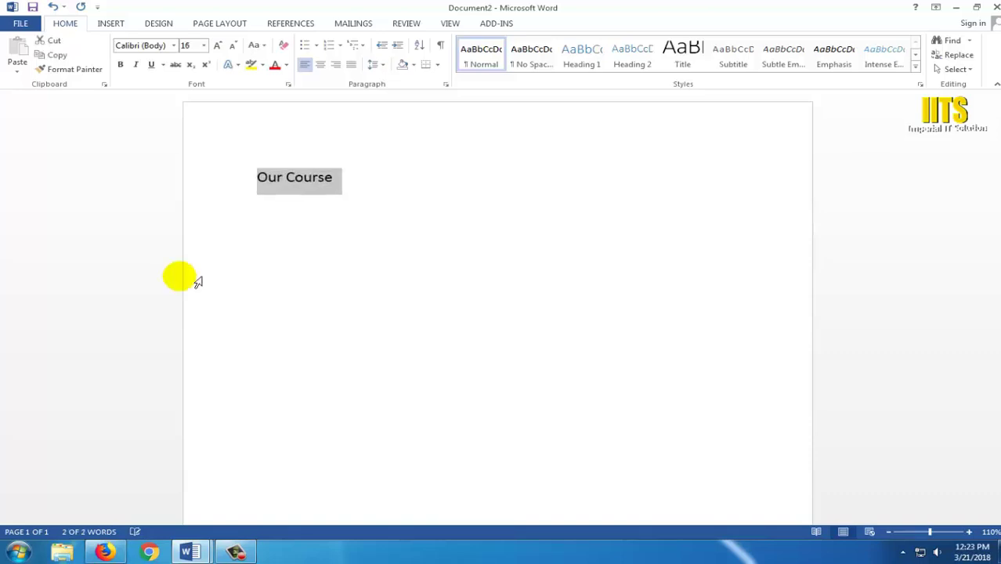
key("ctrl+bracketright")
key("ctrl+bracketright")
key("ctrl+bracketright")
Rejoin the accidentally split heading and put the caret at the end of 'Our Course'
scroll(196, 227, "up", 6)
left_click(283, 181)
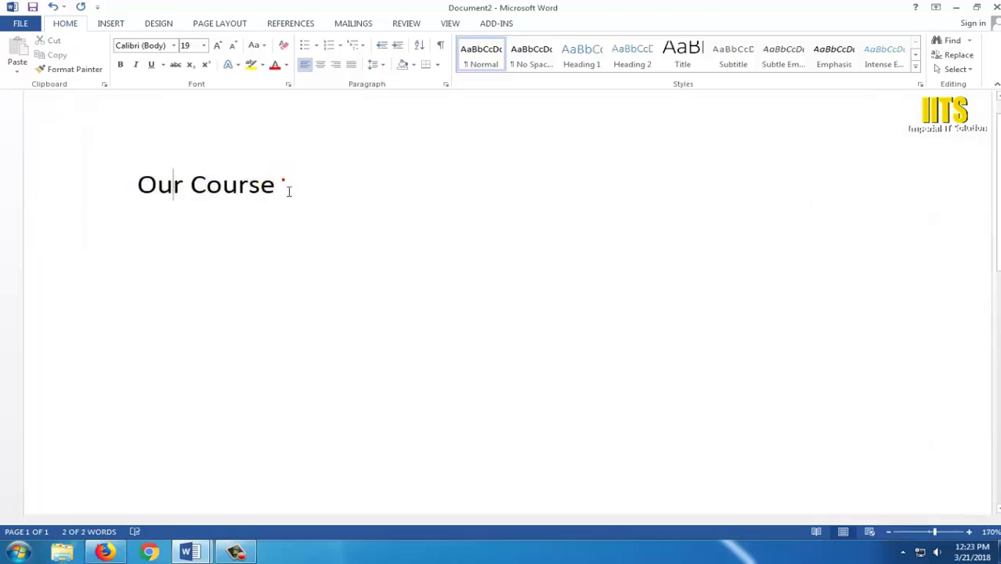
key("Return")
key("BackSpace")
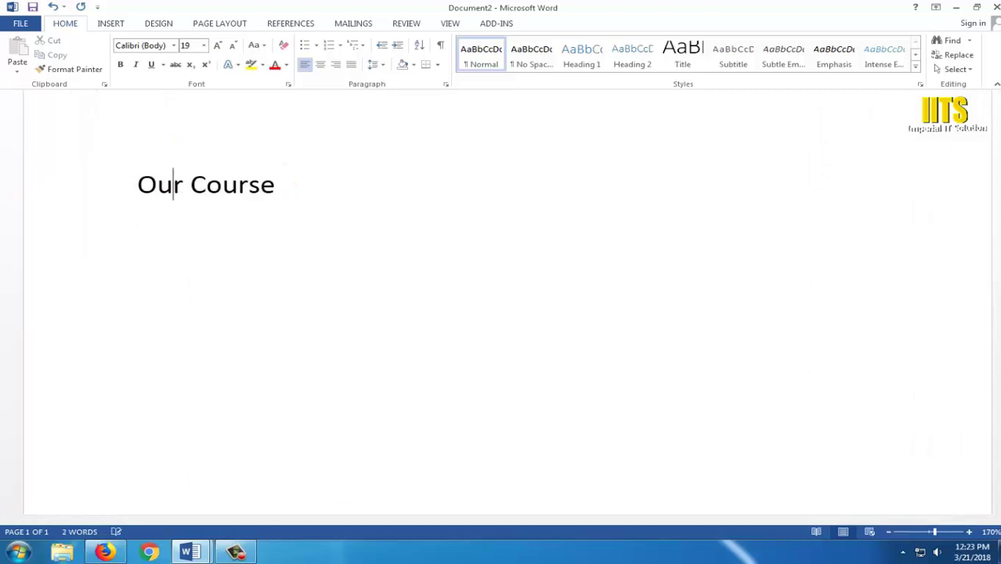
left_click(275, 185)
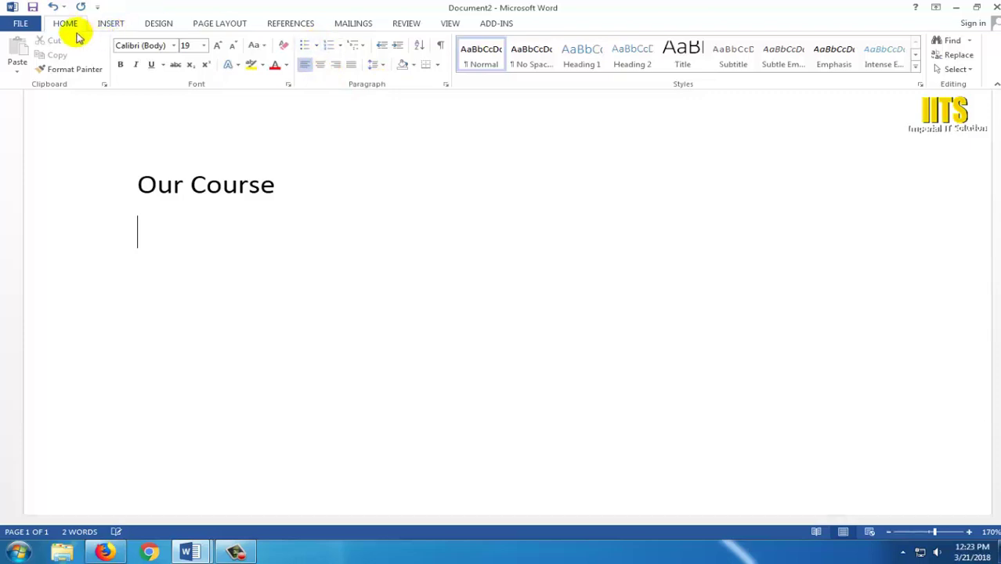
Start an arrow-bulleted list with 'Computer Office Application'
left_click(318, 49)
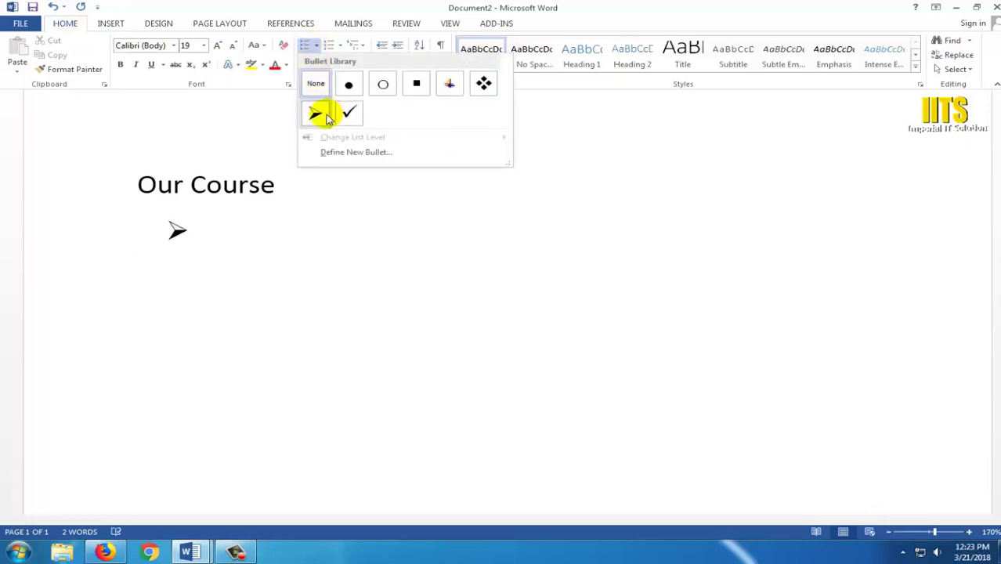
left_click(315, 116)
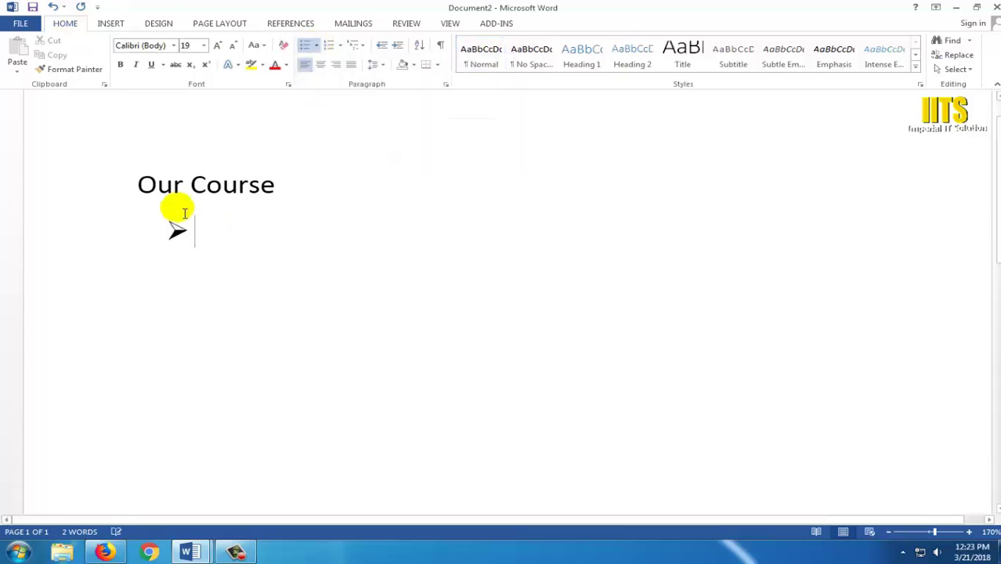
type("Com")
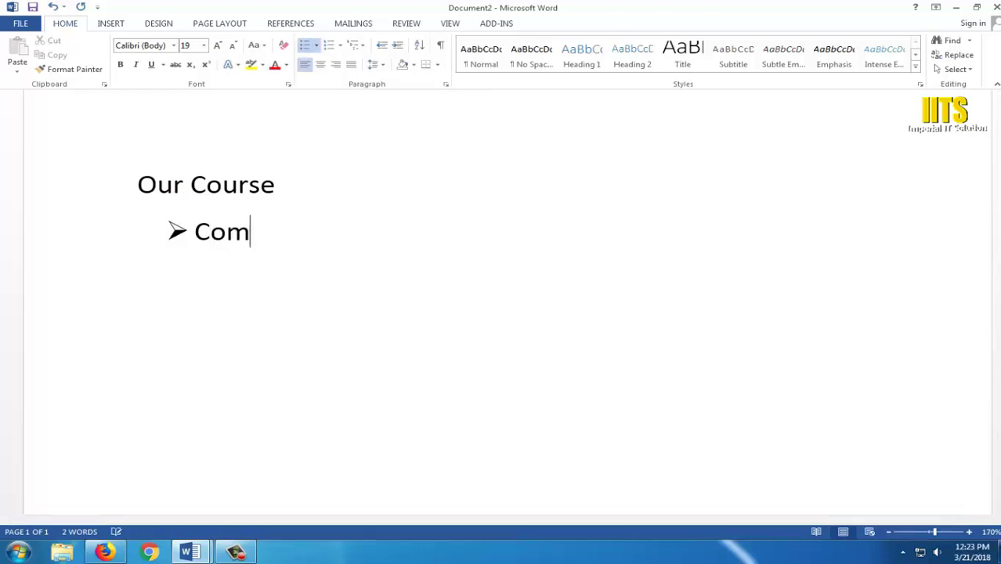
type("puter ")
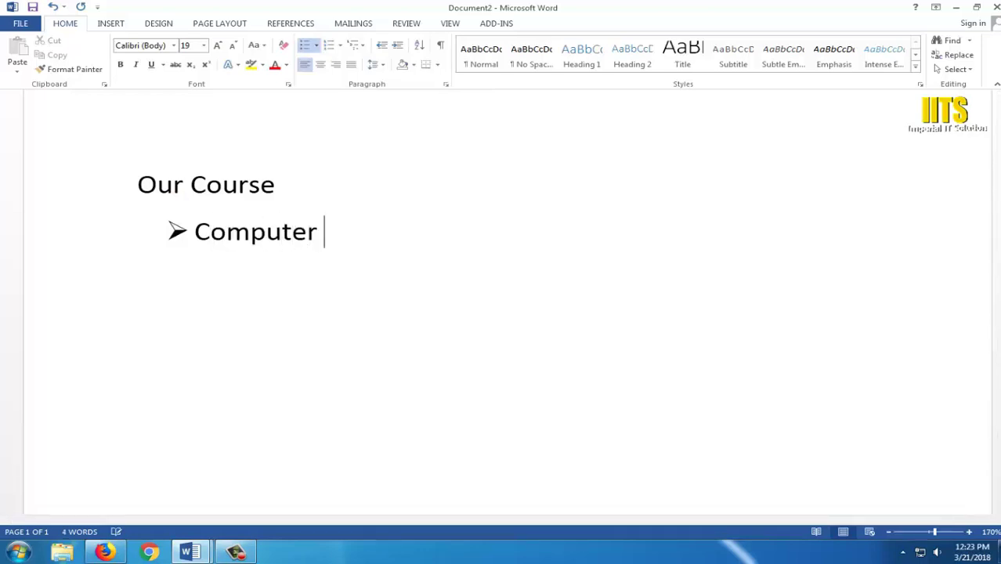
type("Office ")
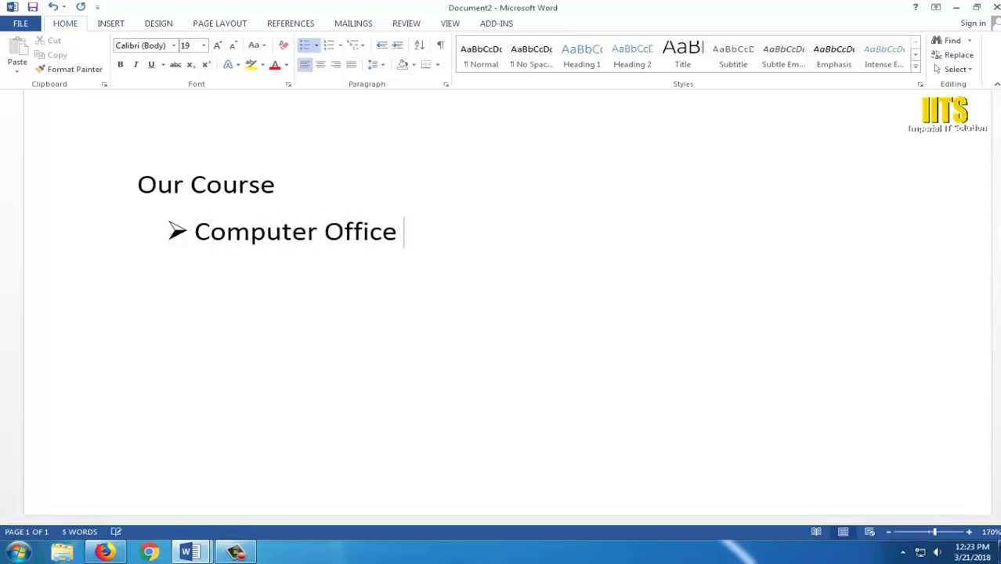
type("Applicat")
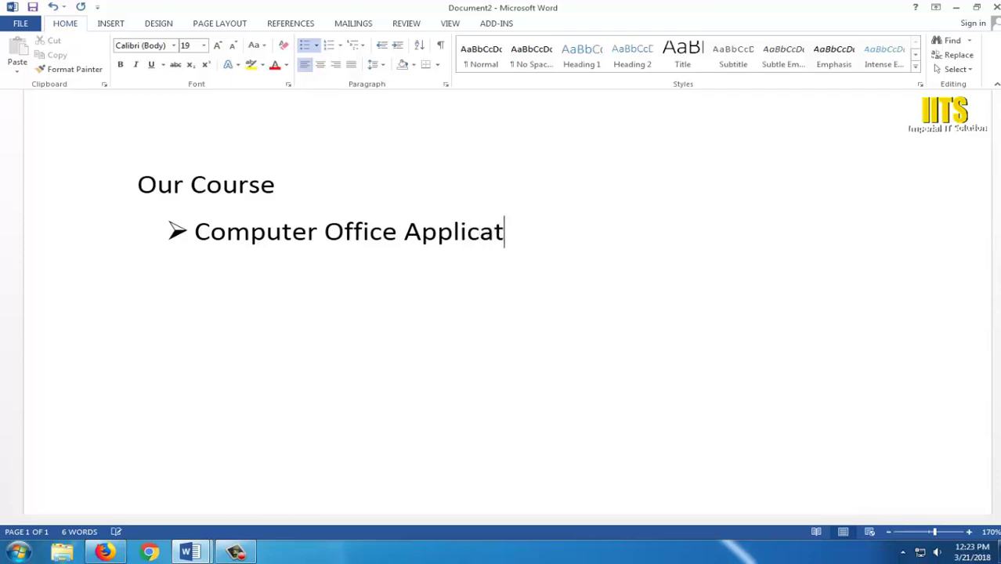
type("ion")
Add 'Database Program' as the second course, correcting its typos
key("Return")
type("Da")
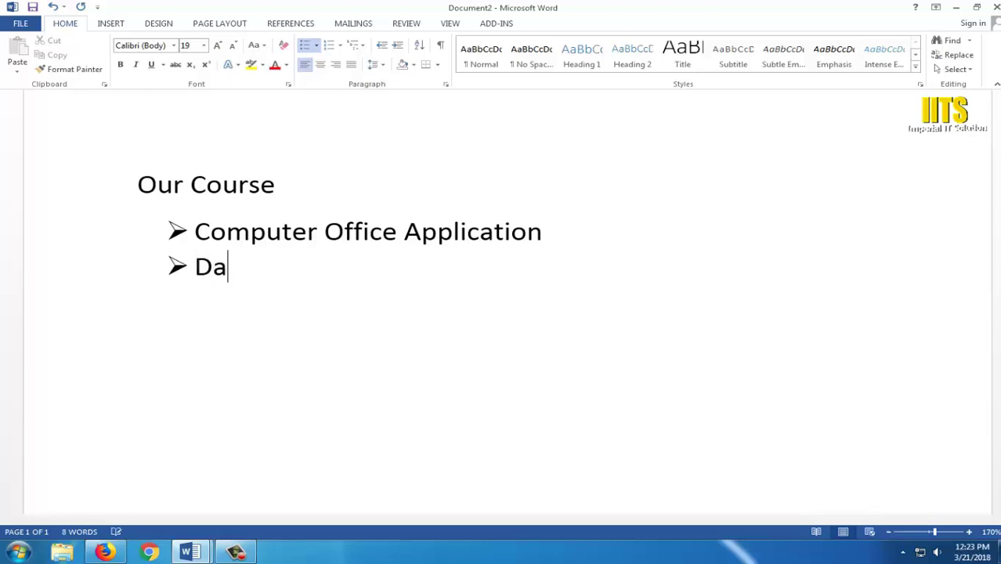
type("tabs")
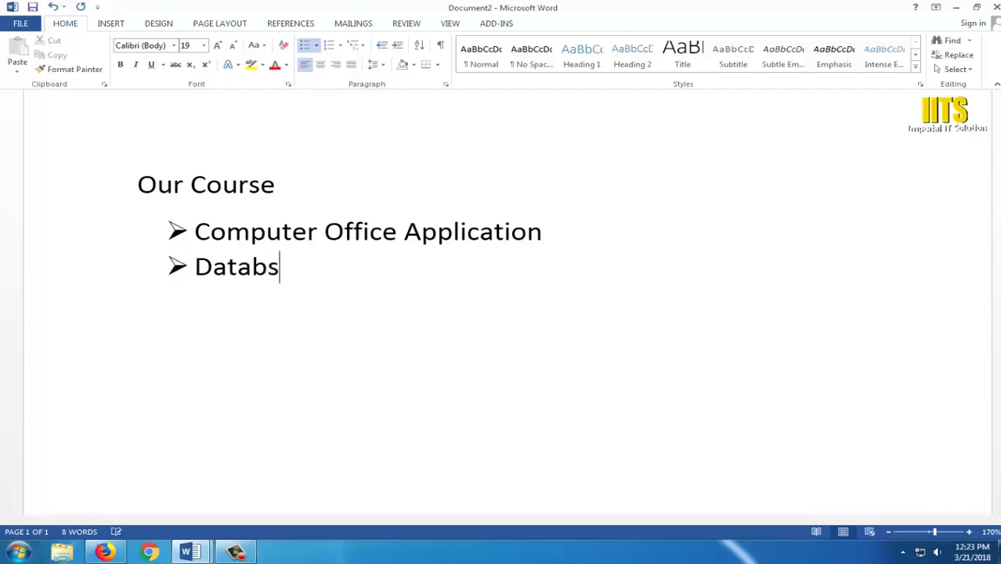
type("e Prg")
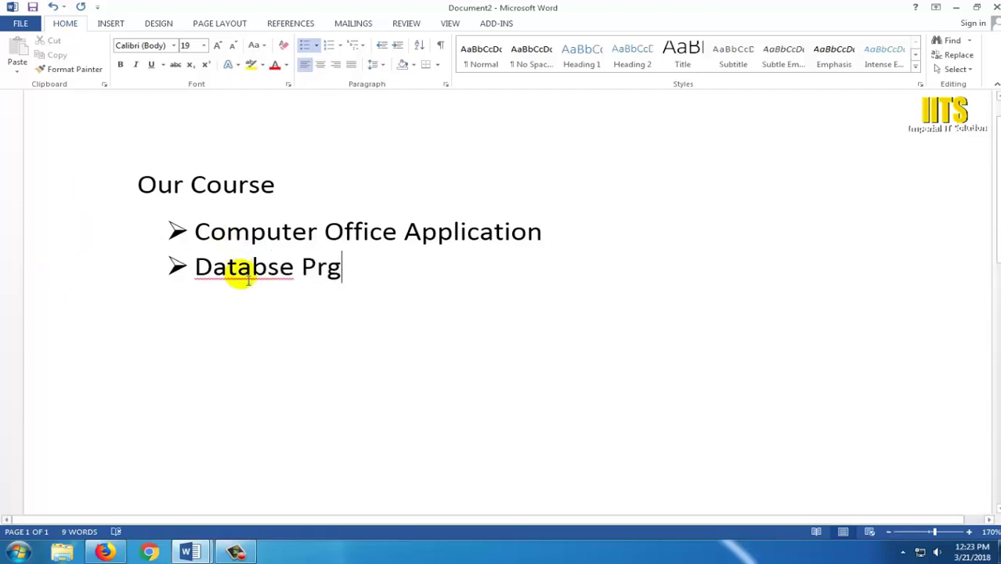
left_click(280, 267)
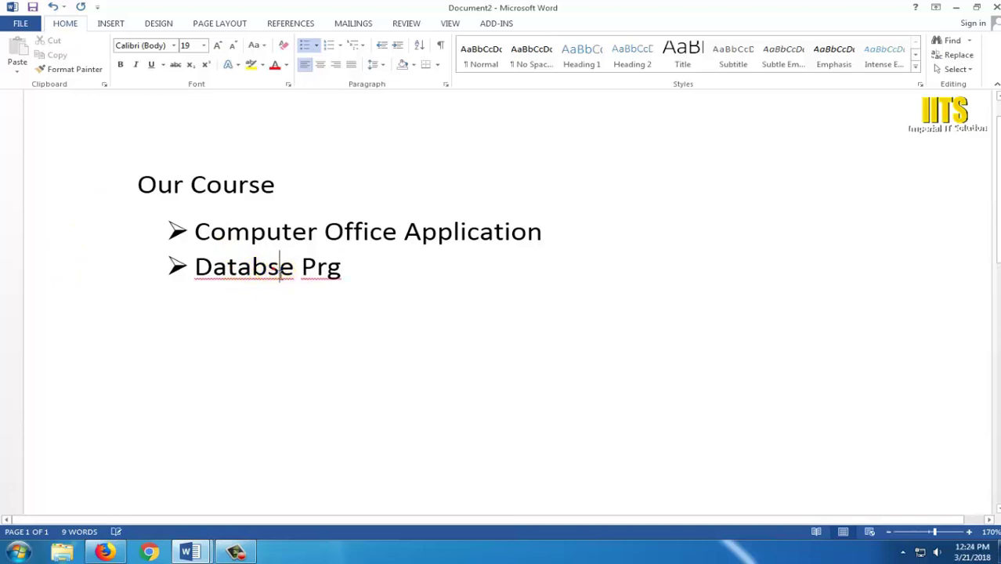
type("a")
left_click(268, 267)
type("asa")
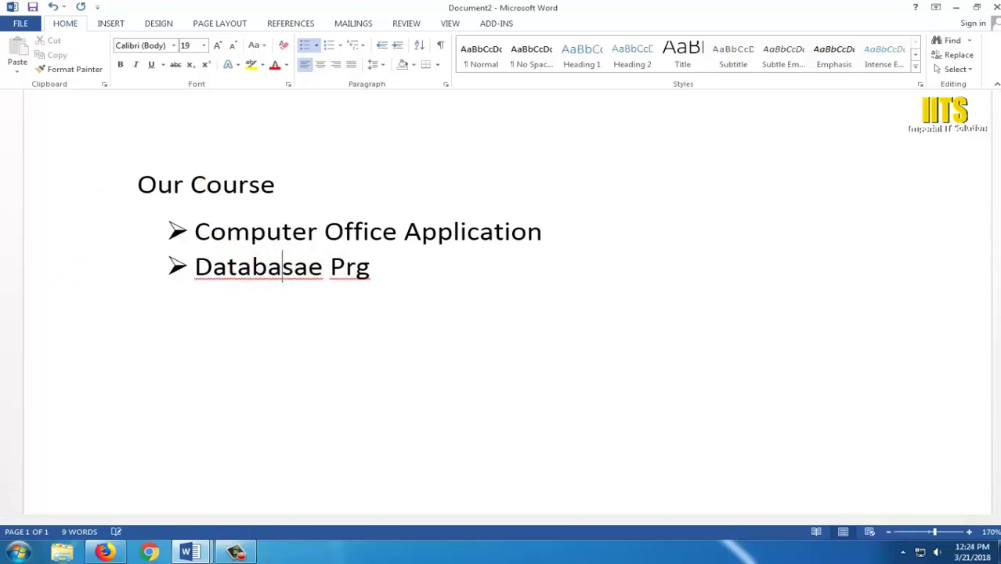
key("Right")
key("Right")
key("BackSpace")
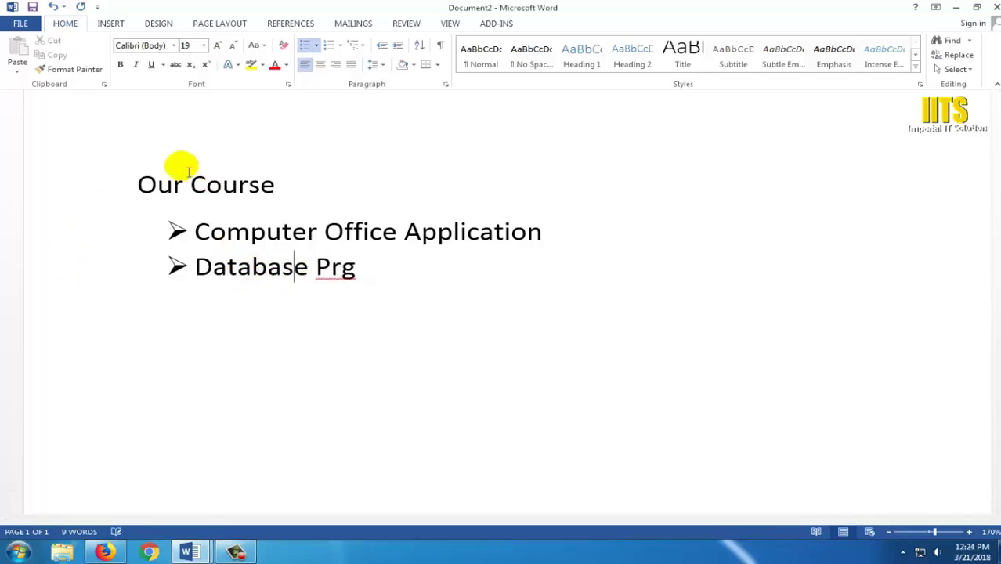
left_click(358, 270)
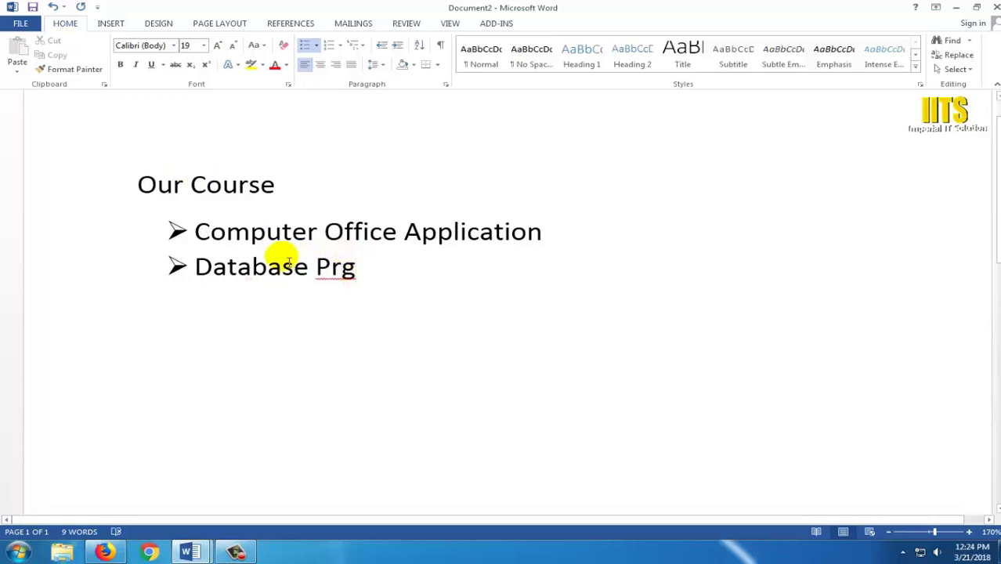
key("BackSpace")
type("og")
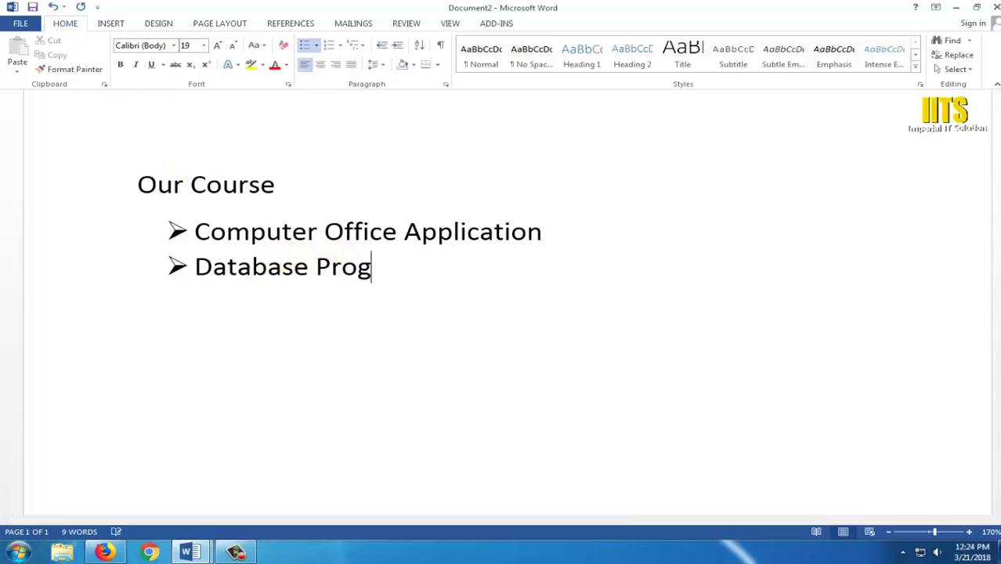
type("ram")
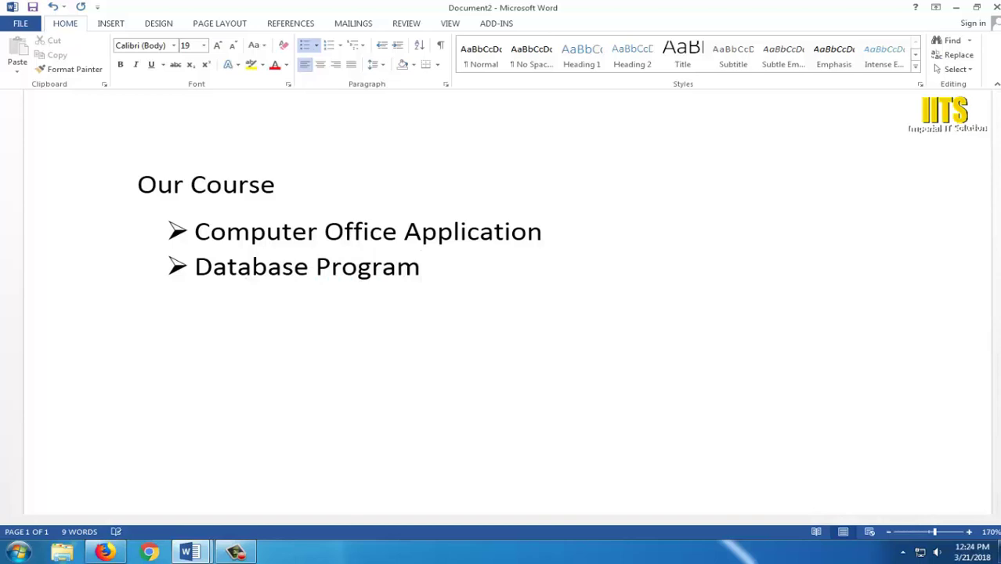
Add 'Graphics Design', 'Web Design' and 'Auto CAD', then end the bulleted list
key("Return")
type("G")
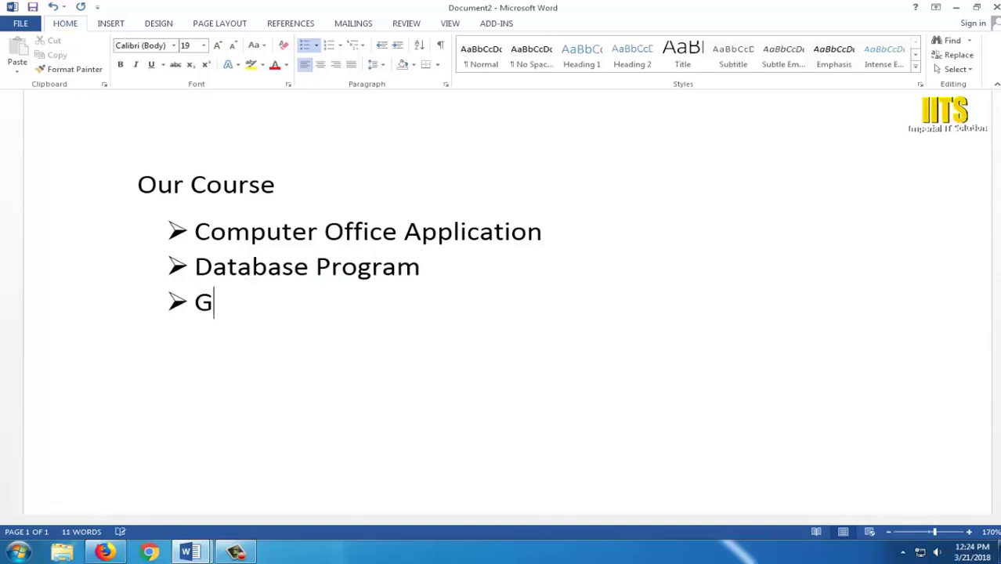
type("raph")
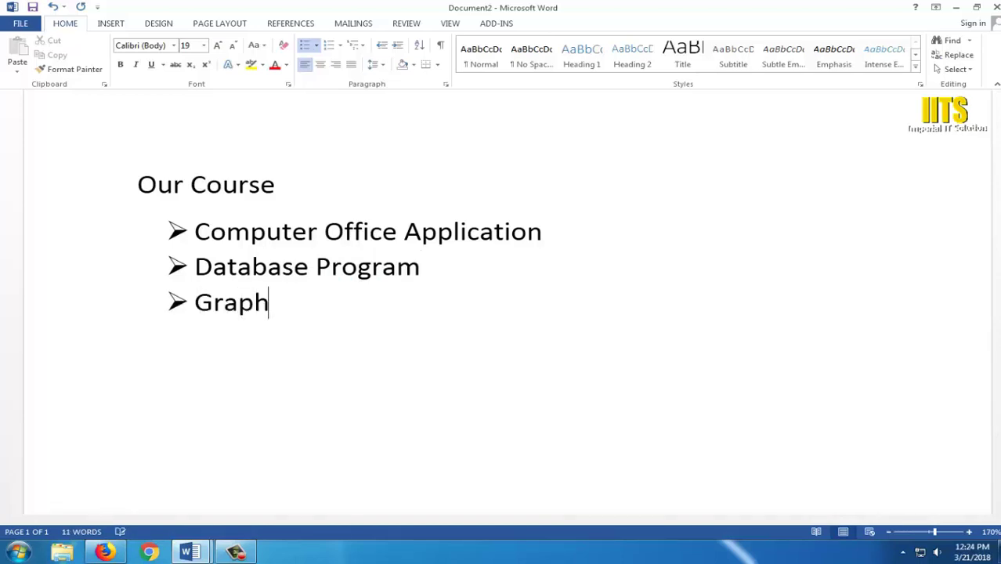
type("ics Desigh")
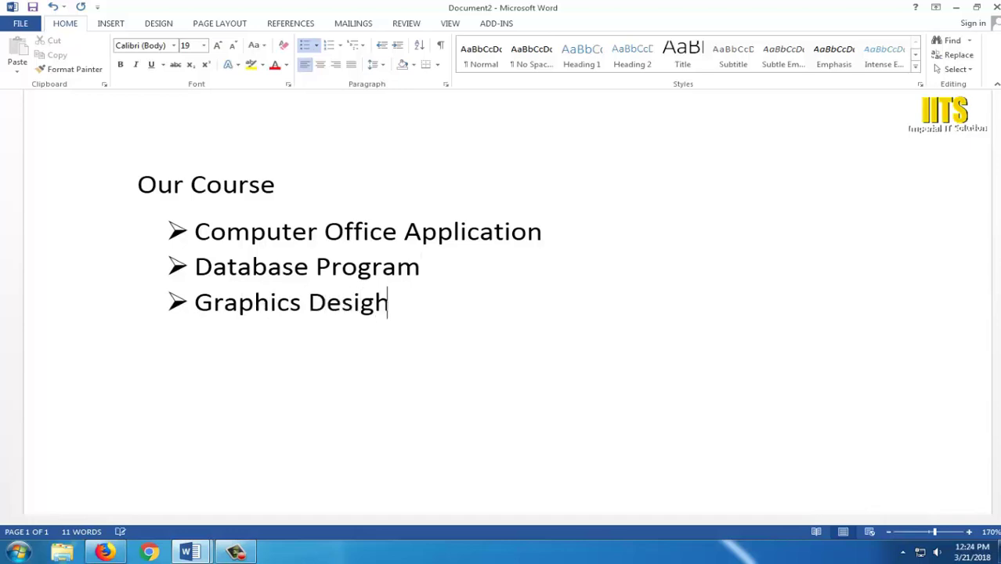
key("BackSpace")
type("n")
key("Return")
type("W")
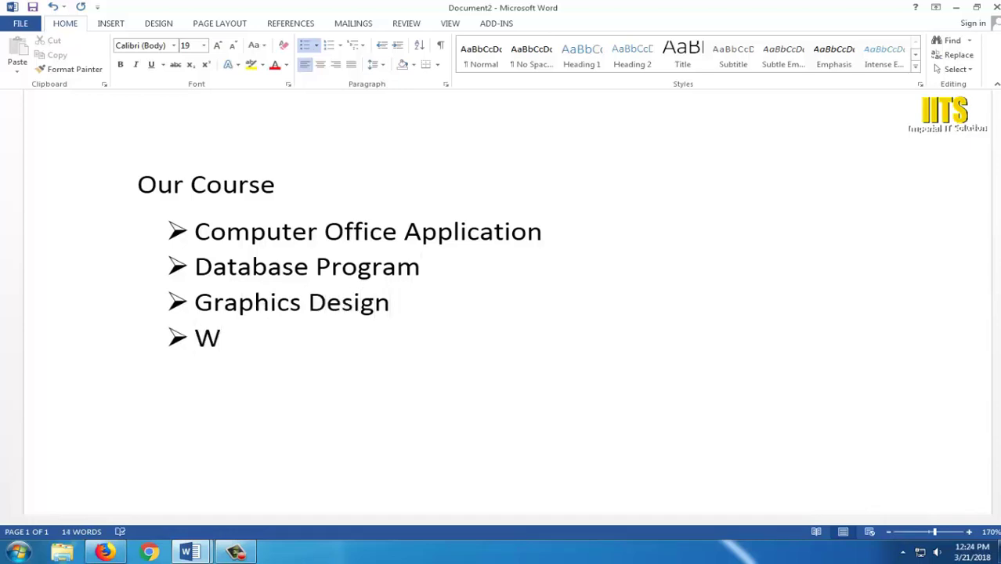
type("eb Des")
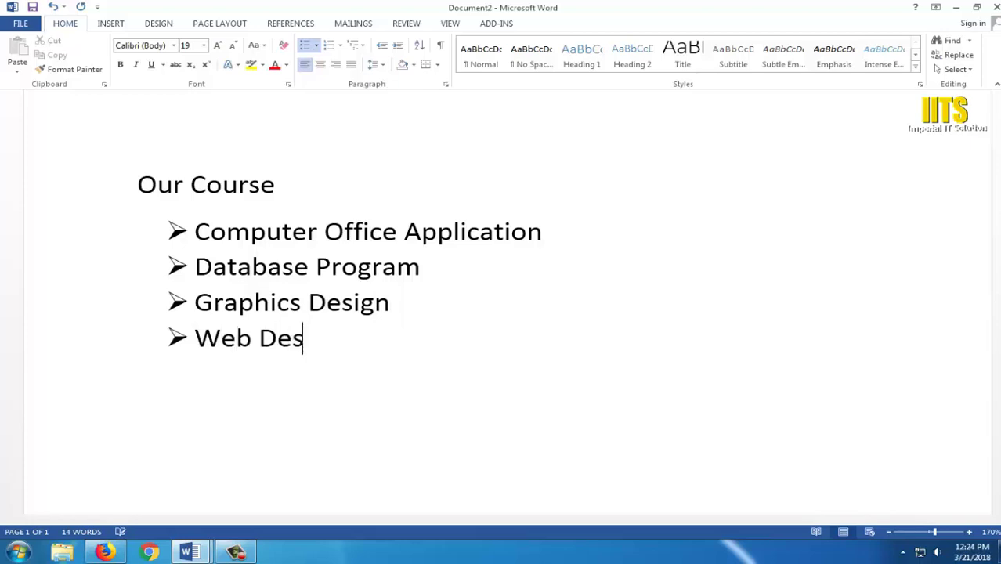
type("ign")
key("Return")
type("A")
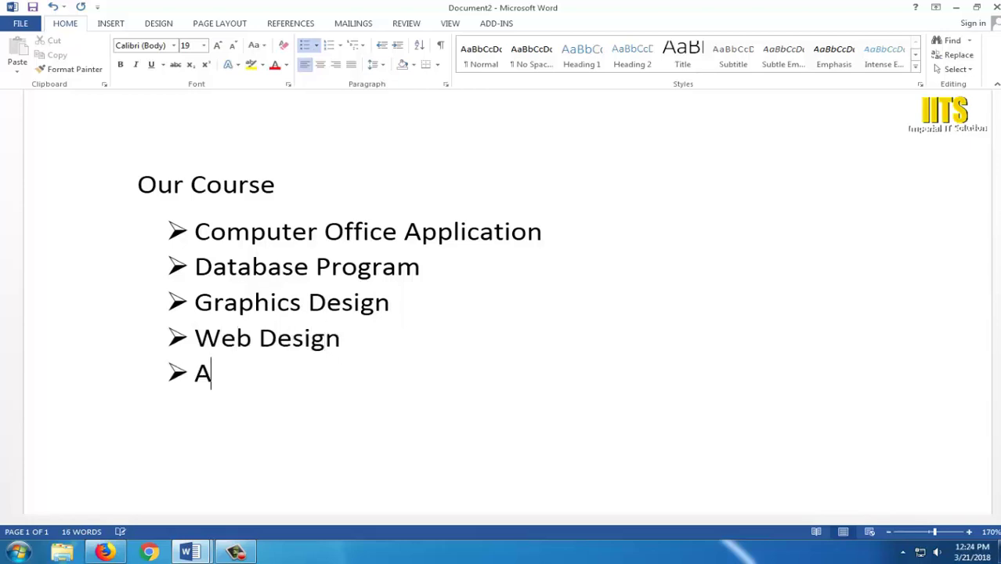
type("t")
key("BackSpace")
type("uto CAD")
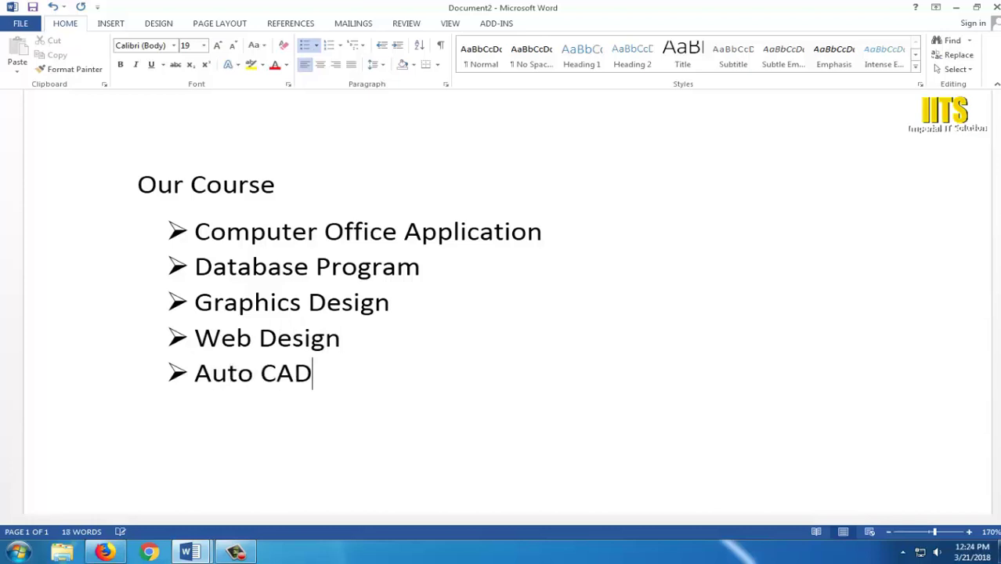
key("Return")
key("BackSpace")
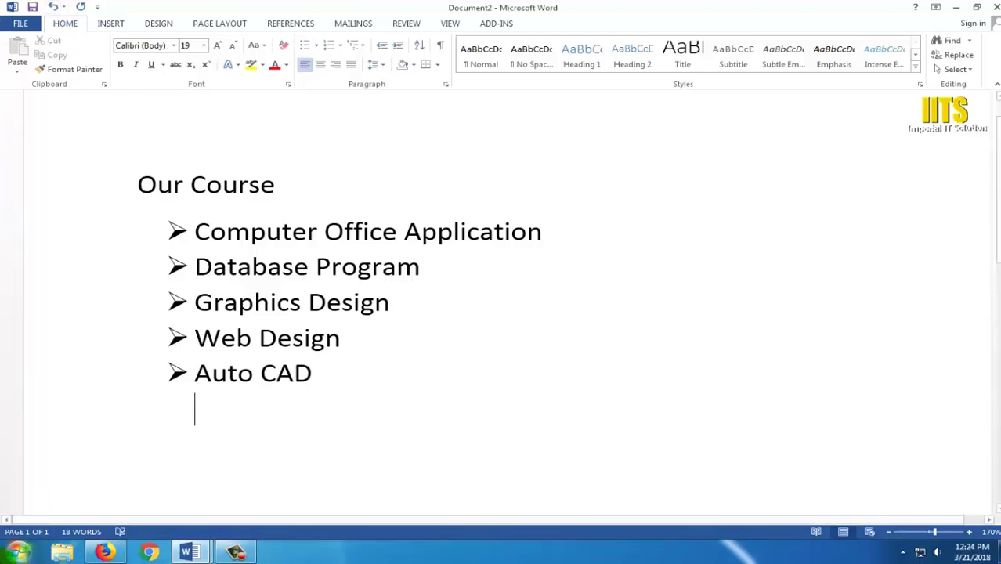
Swap the arrow bullets on all five courses for the four-diamond bullet
left_click(178, 231)
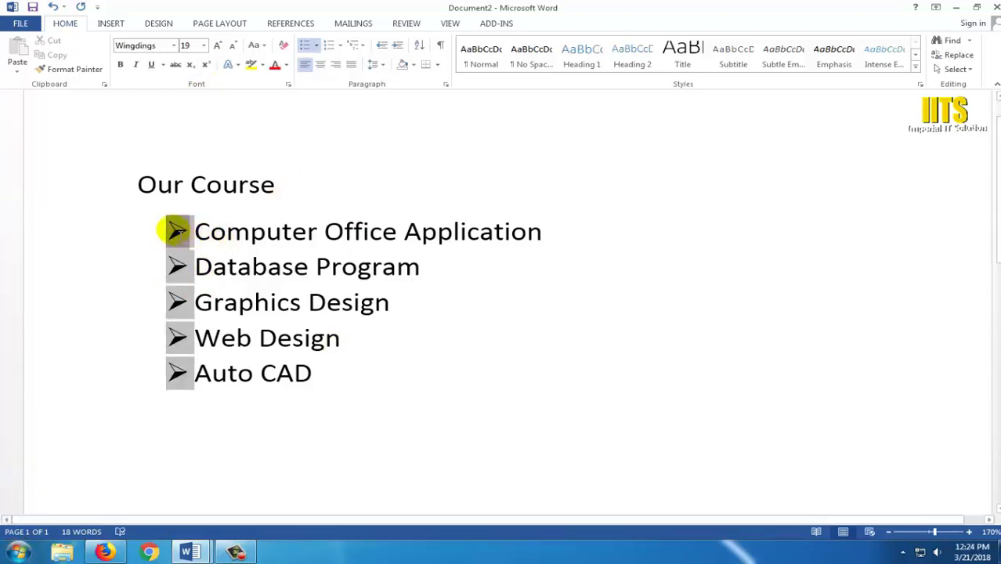
left_click(317, 47)
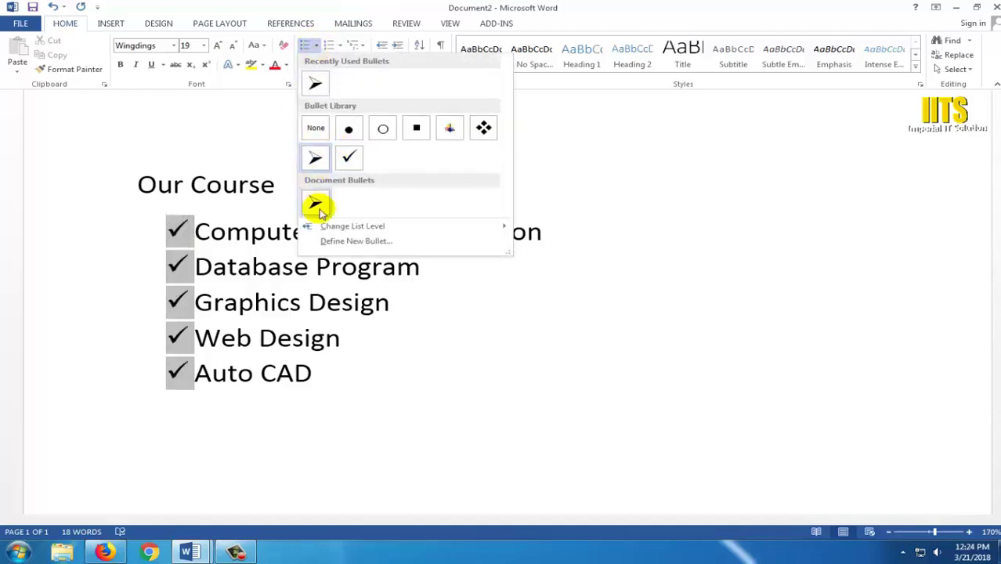
left_click(483, 126)
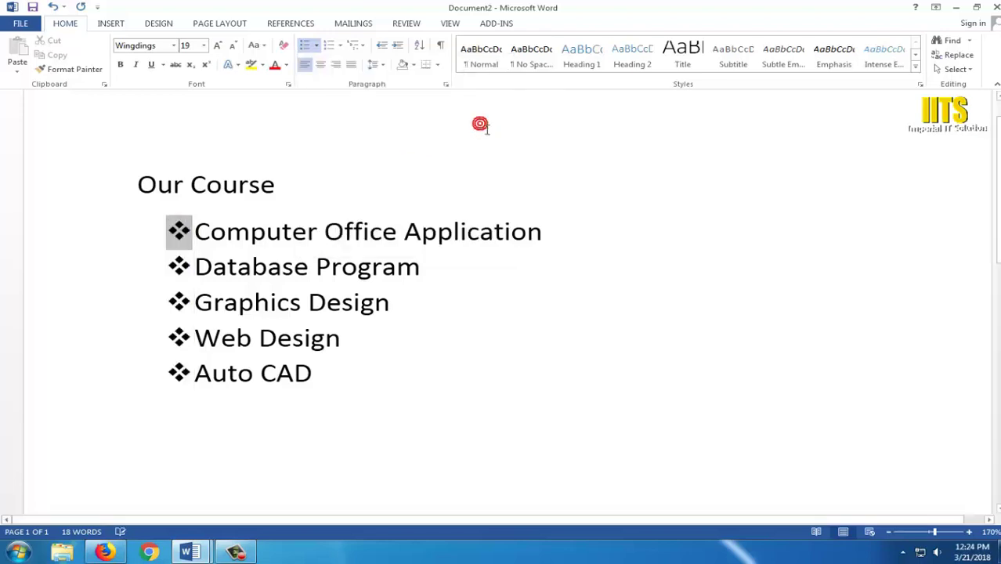
left_click(179, 231)
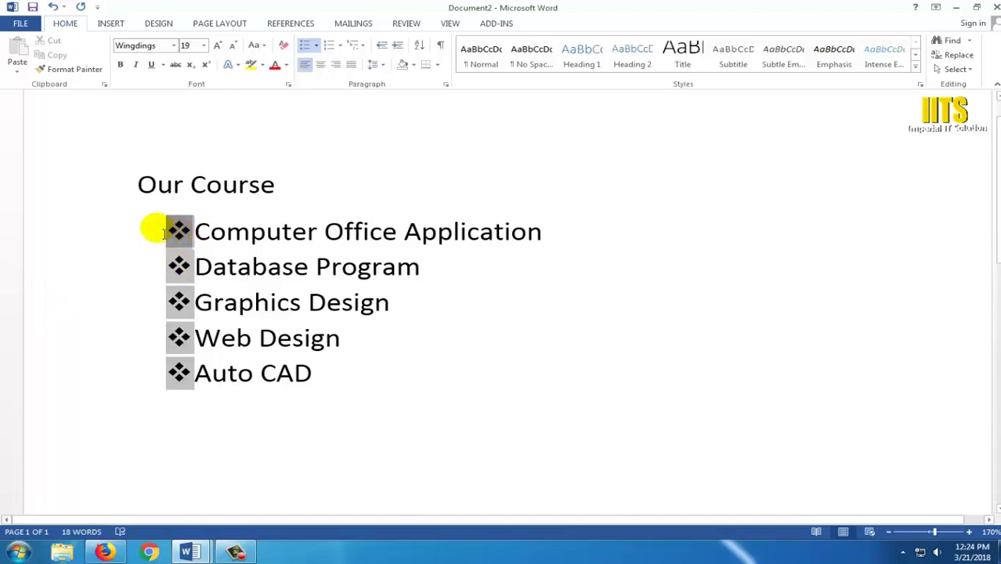
left_click(235, 552)
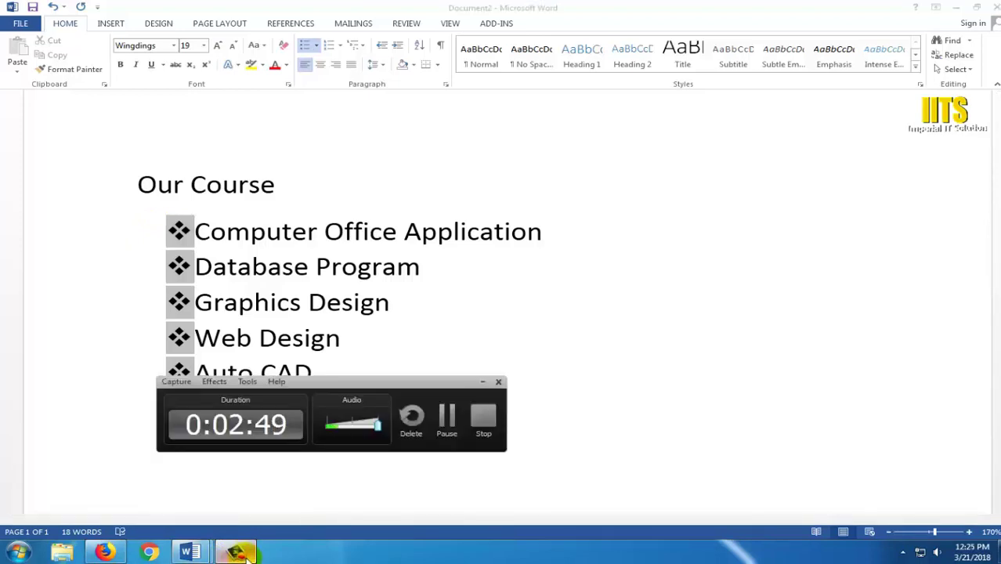
left_click(245, 554)
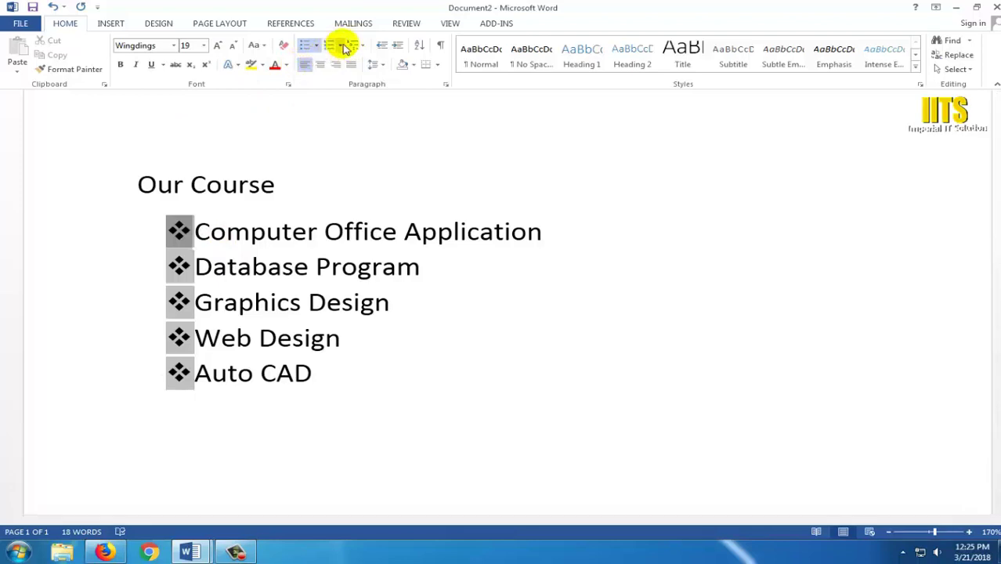
Number the five courses 1. through 5. using the 1. 2. 3. numbering style
left_click(345, 47)
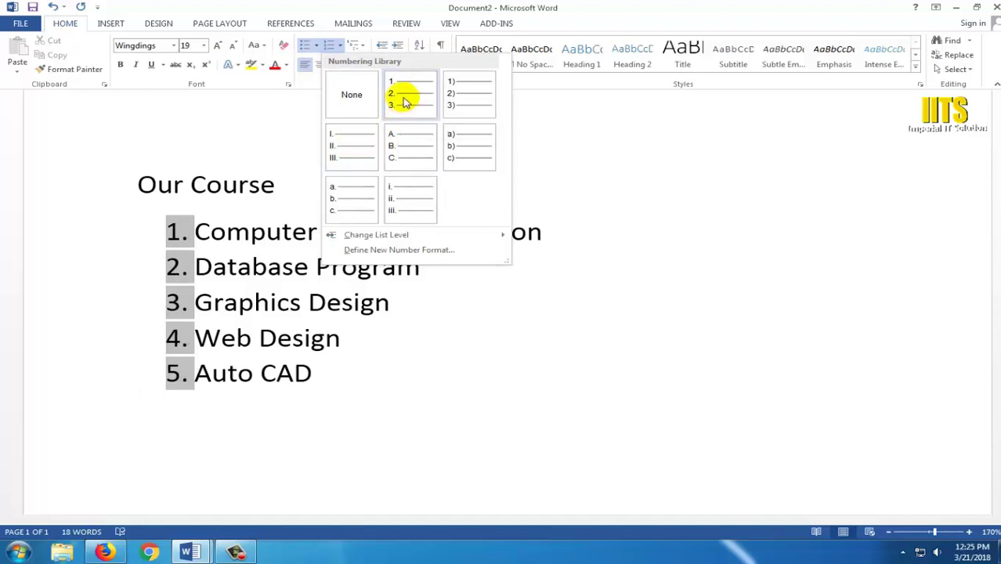
left_click(405, 101)
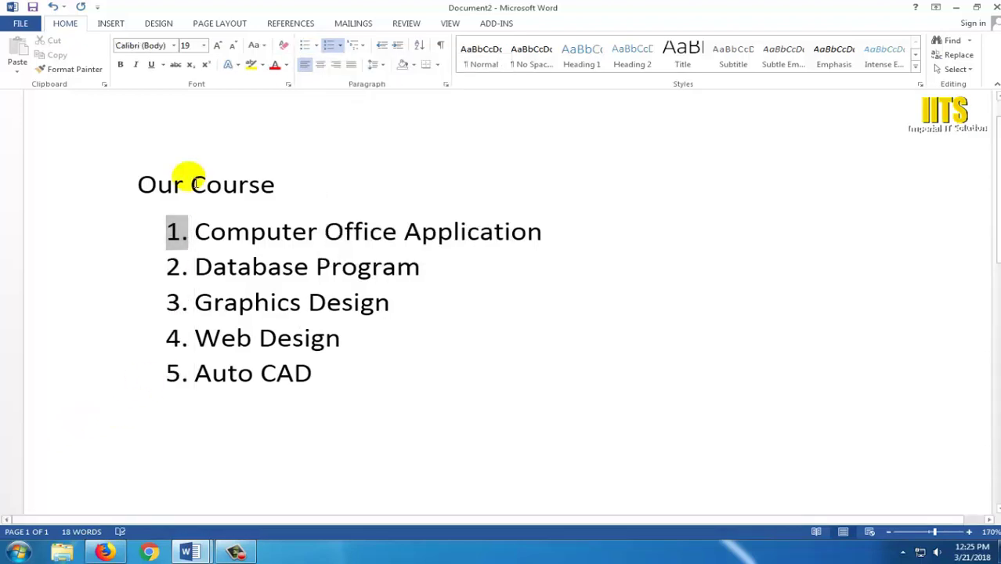
left_click(337, 376)
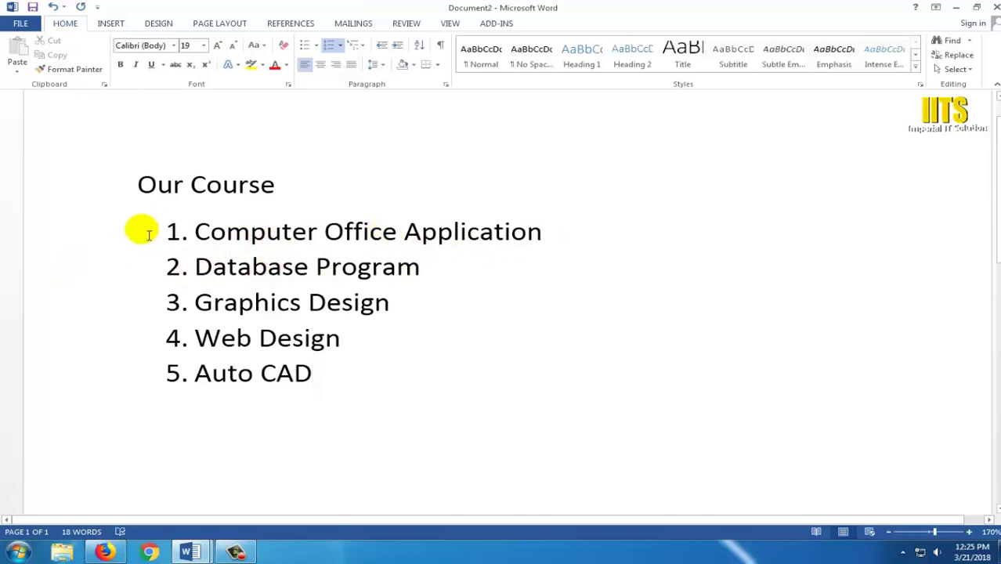
Under Computer Office Application, add indented sub-items MS Word, MS Excel and MS Access
left_click(557, 235)
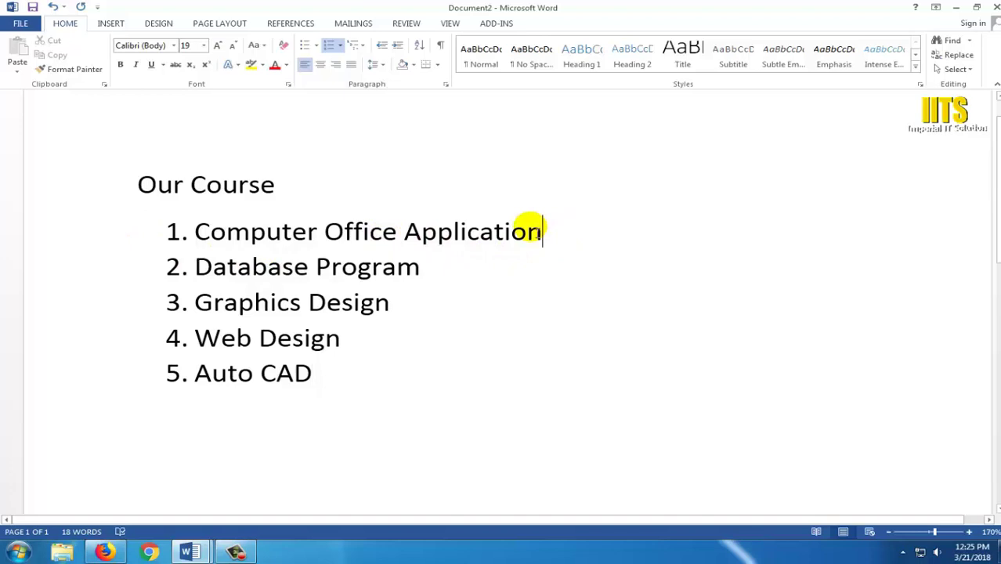
key("Return")
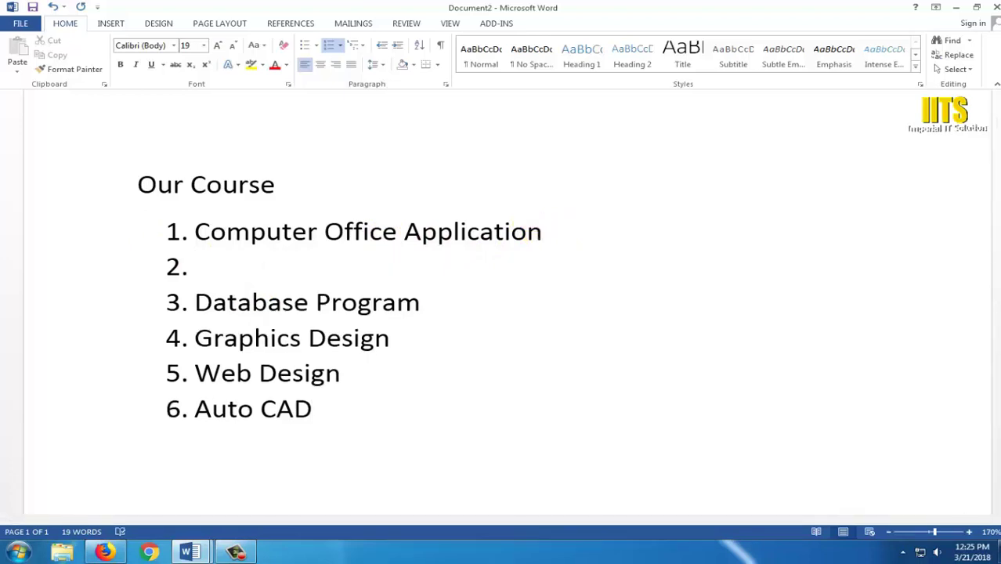
key("Tab")
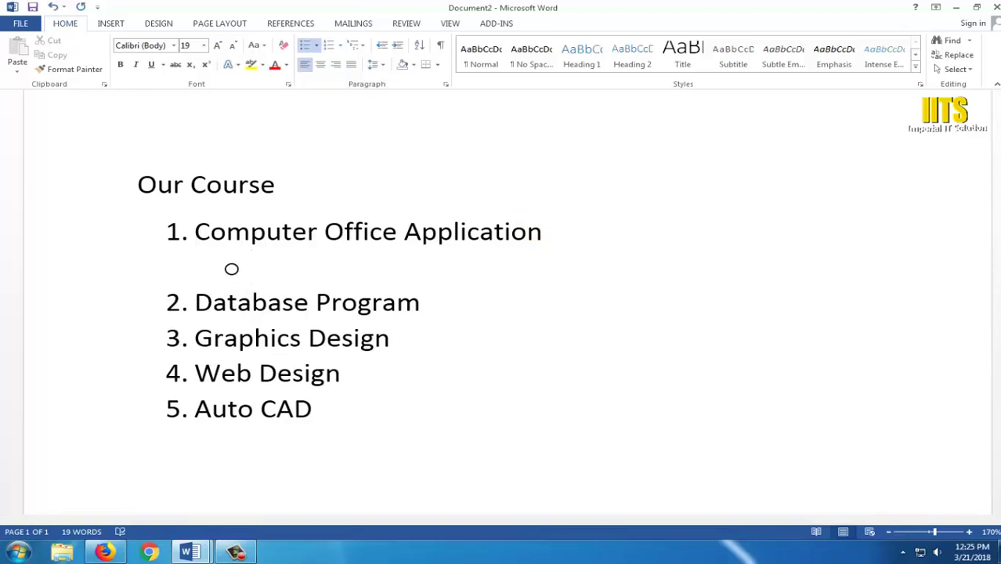
type("Ms")
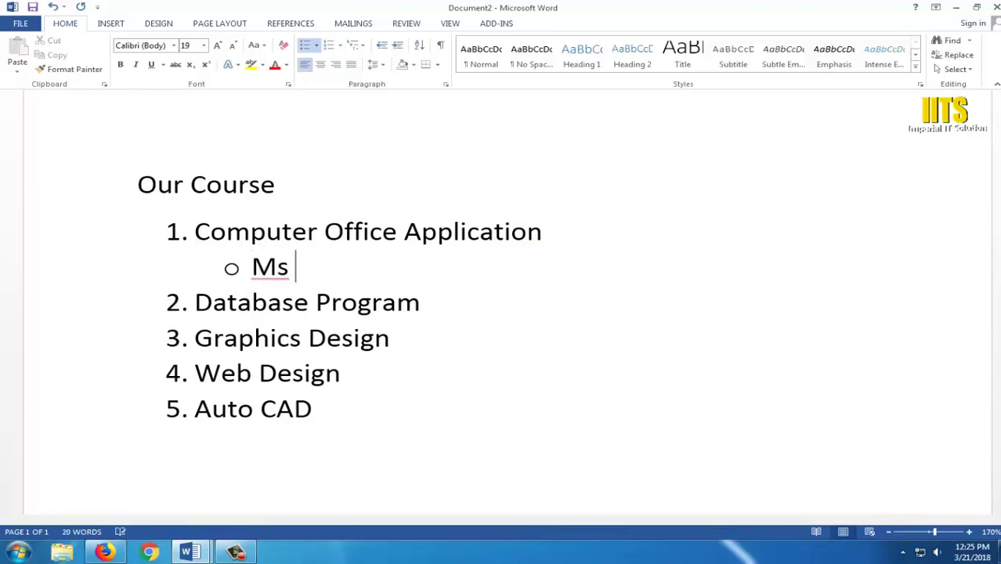
key("BackSpace")
type("S ")
type("Word")
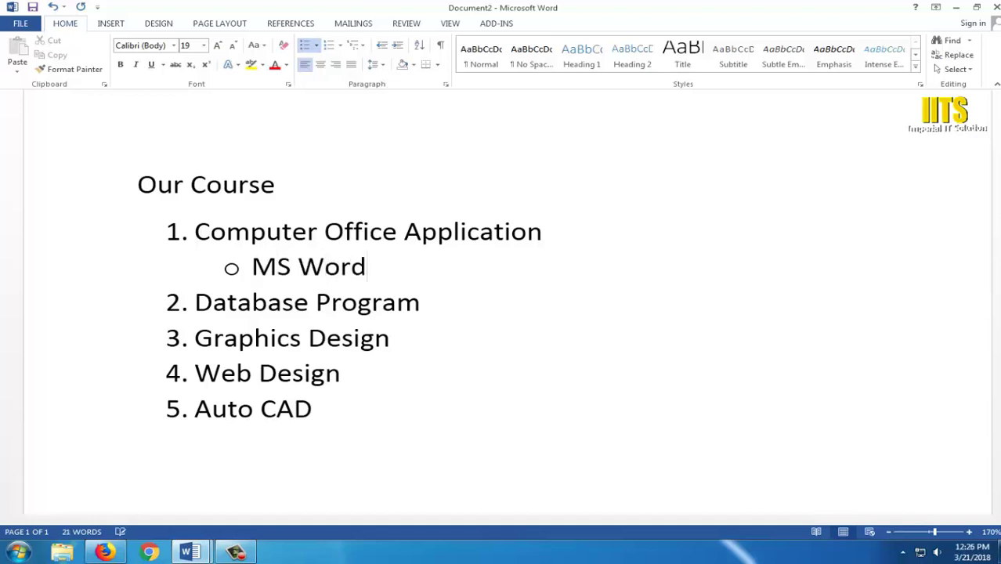
key("Return")
type("Ms")
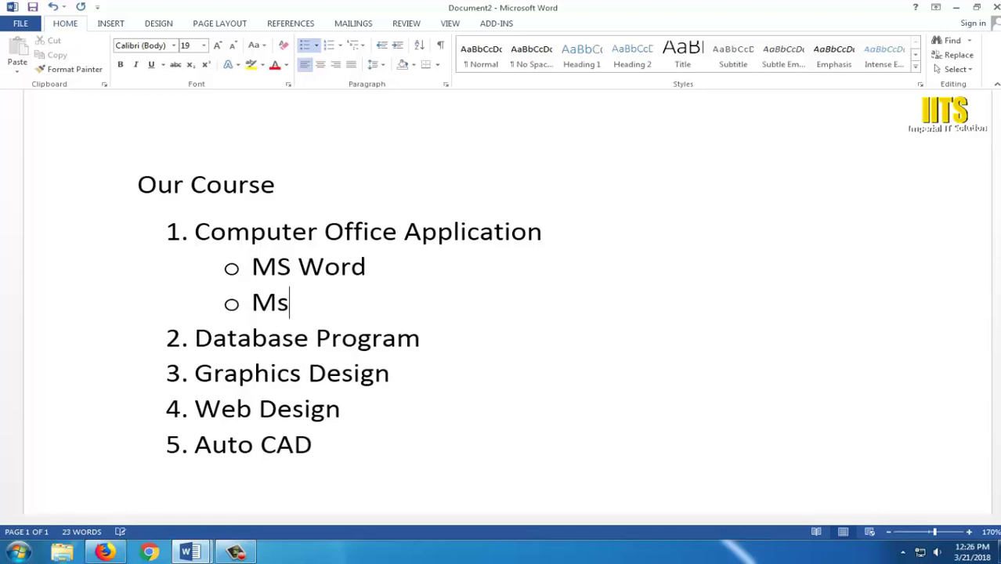
key("BackSpace")
type("S E")
type("xce")
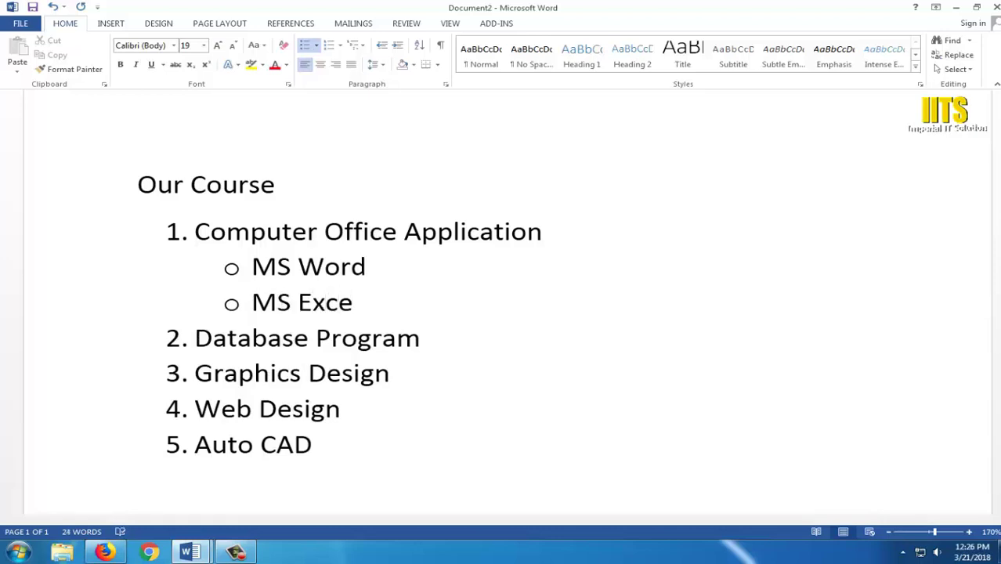
type("l")
key("Return")
type("MS ")
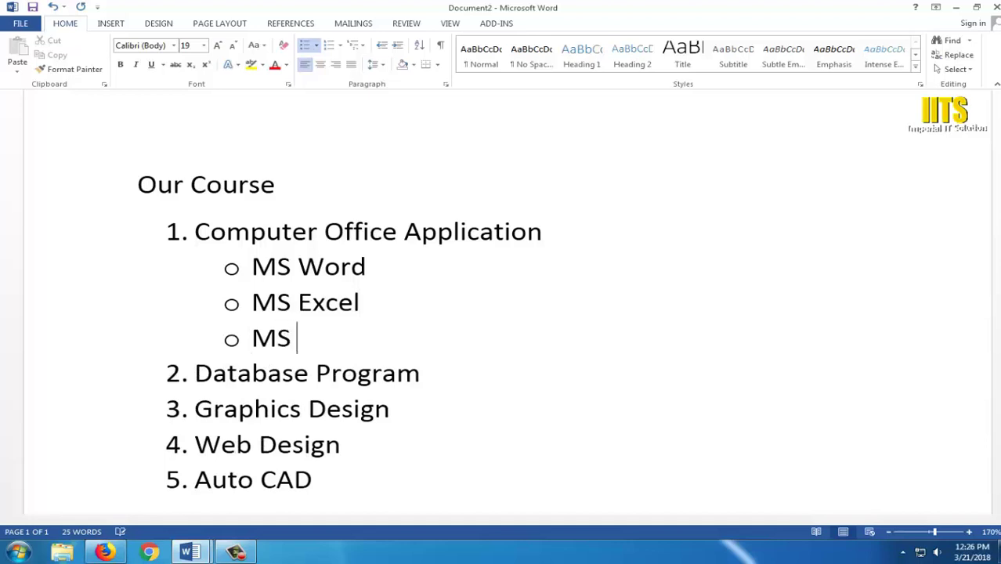
type("Acc")
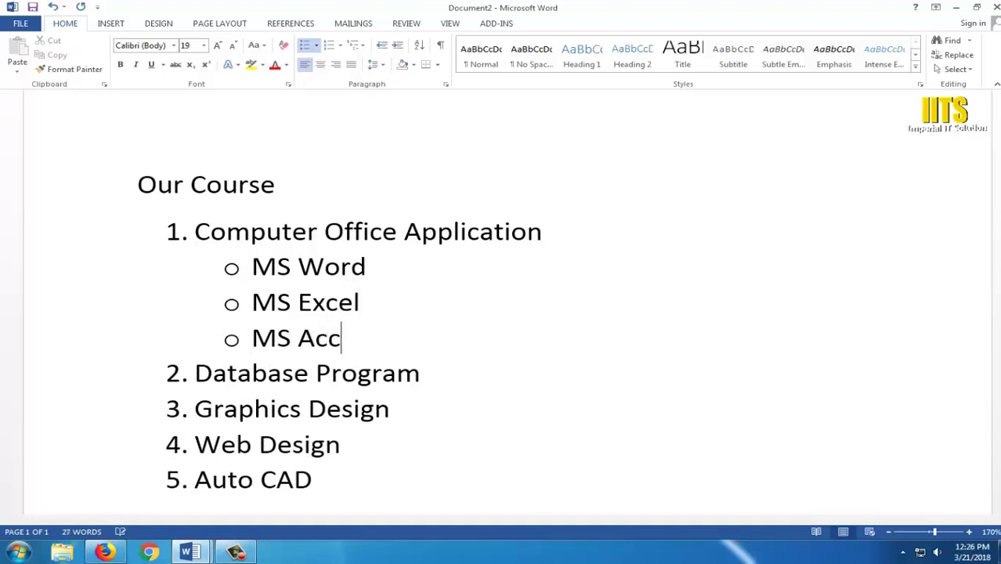
type("ess")
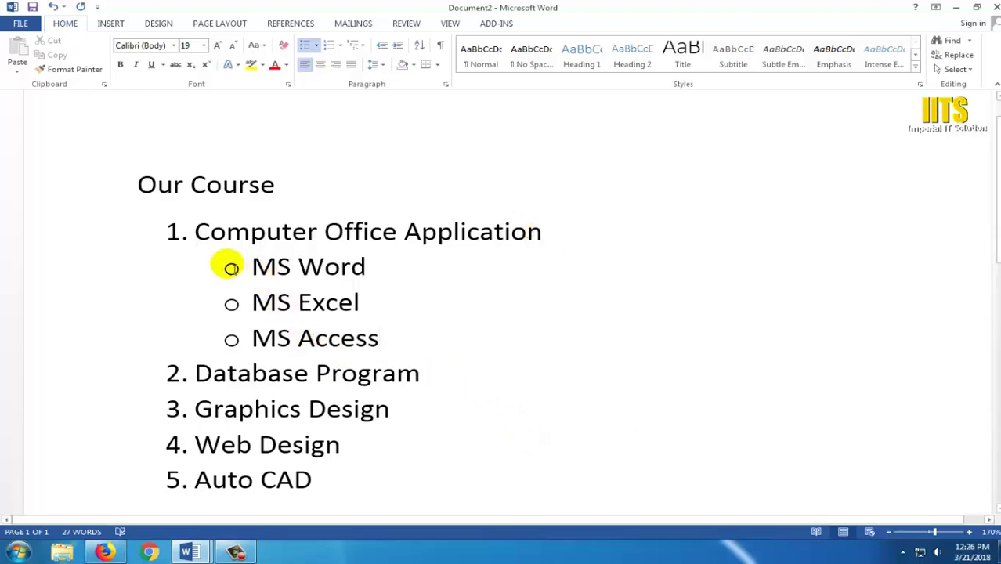
Apply the a. b. c. lowercase-letter numbering to the three MS sub-items
left_click(231, 267)
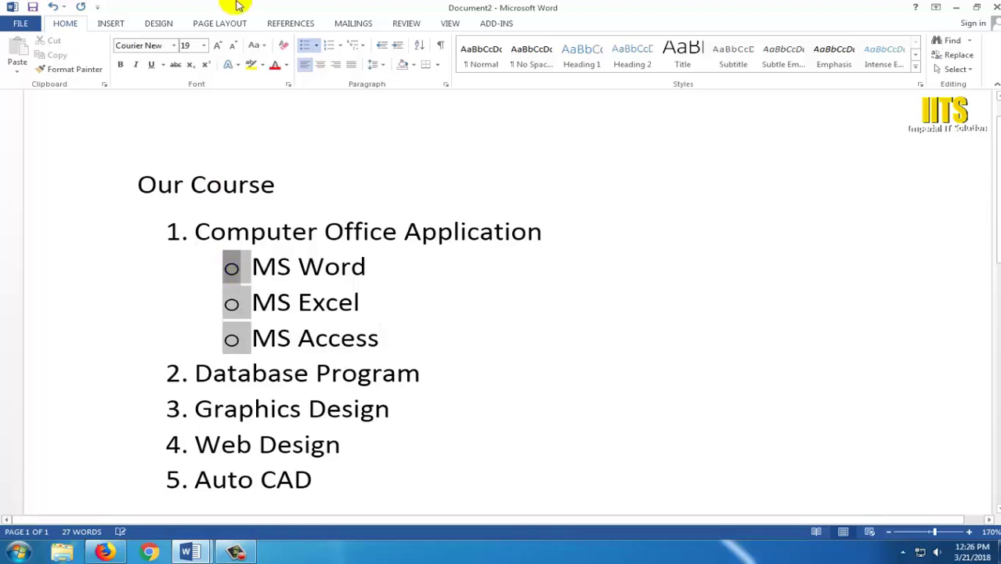
left_click(339, 45)
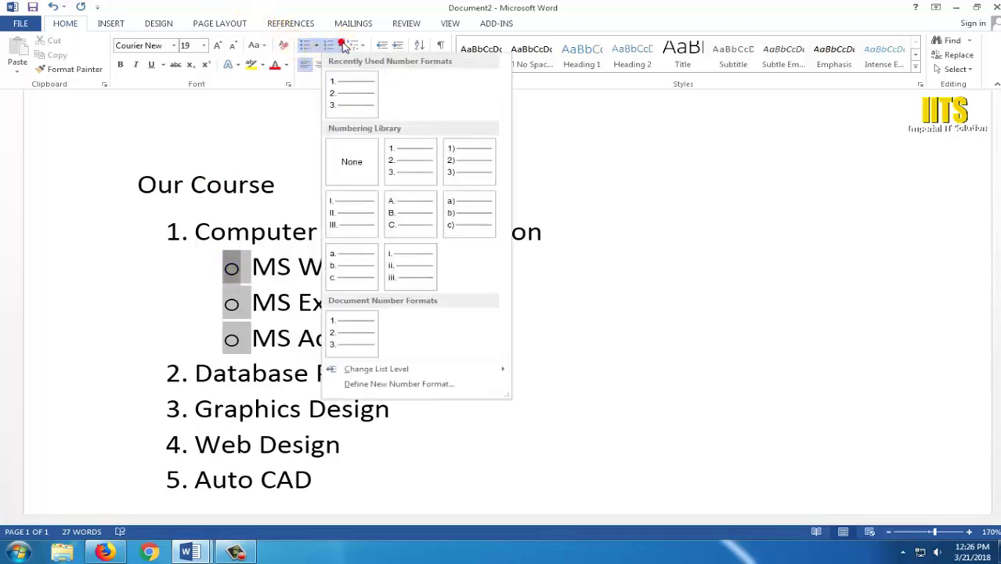
left_click(235, 264)
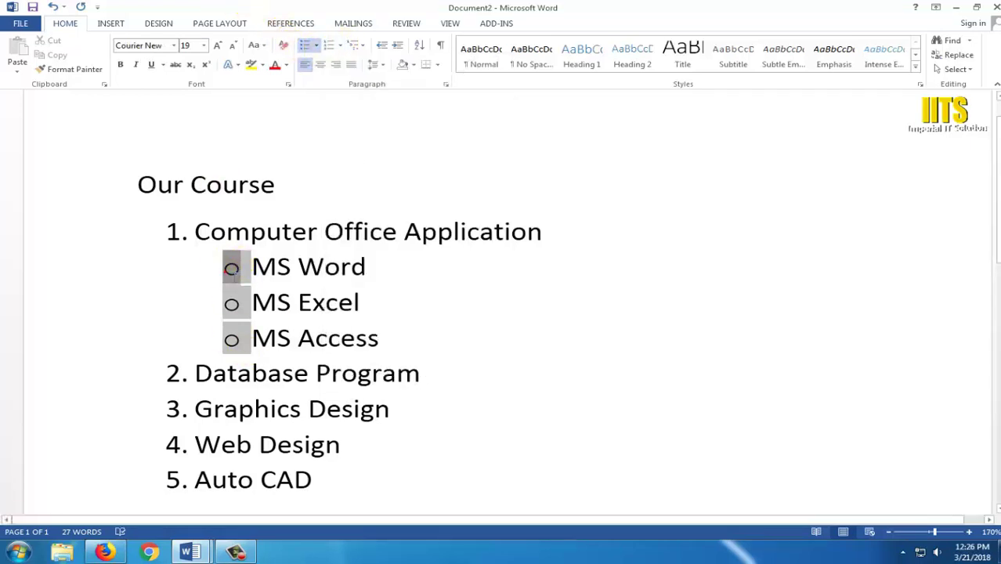
left_click(339, 45)
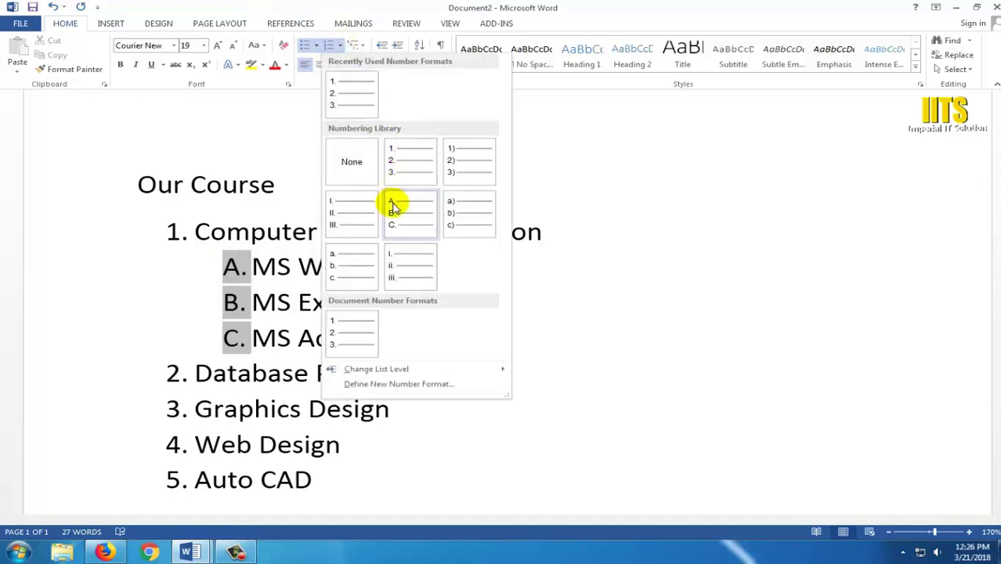
left_click(353, 255)
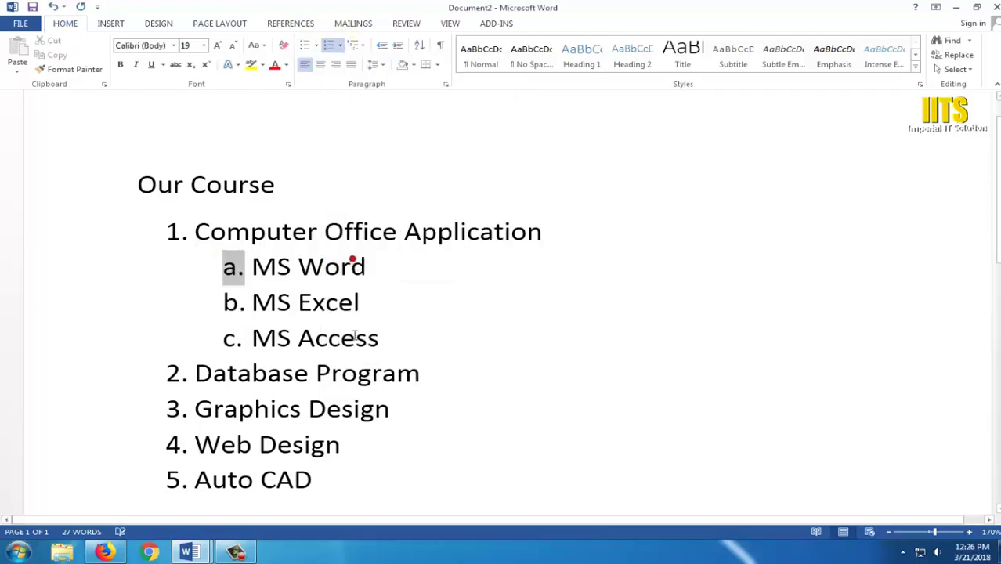
left_click(414, 339)
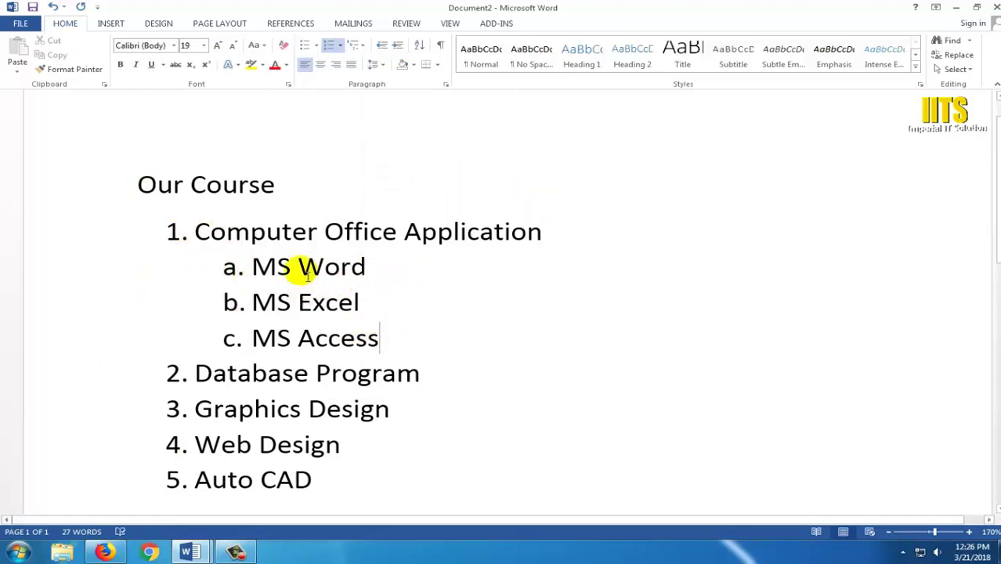
Add indented topics HTML, CSS and Java under Web Design
scroll(368, 349, "down", 3)
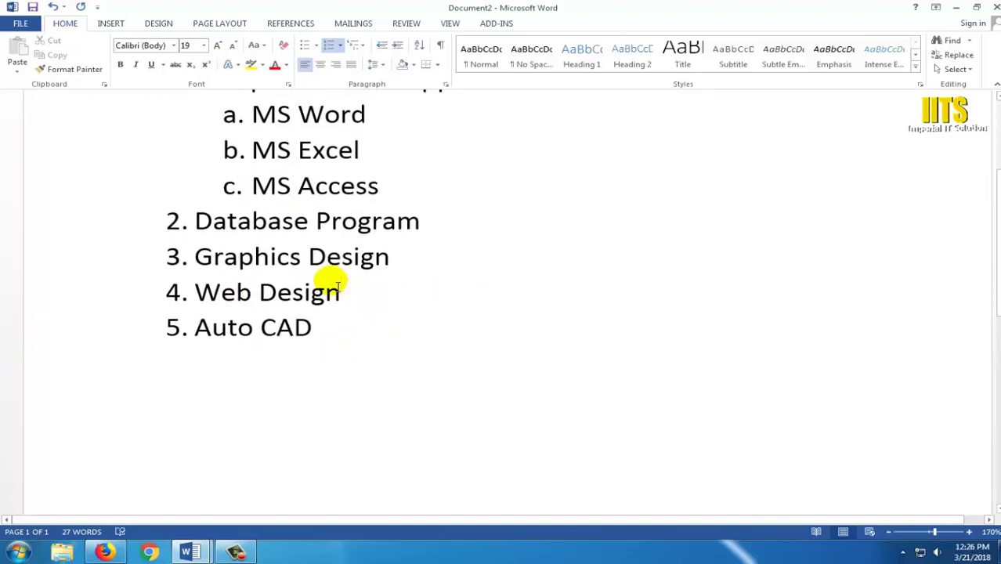
key("Return")
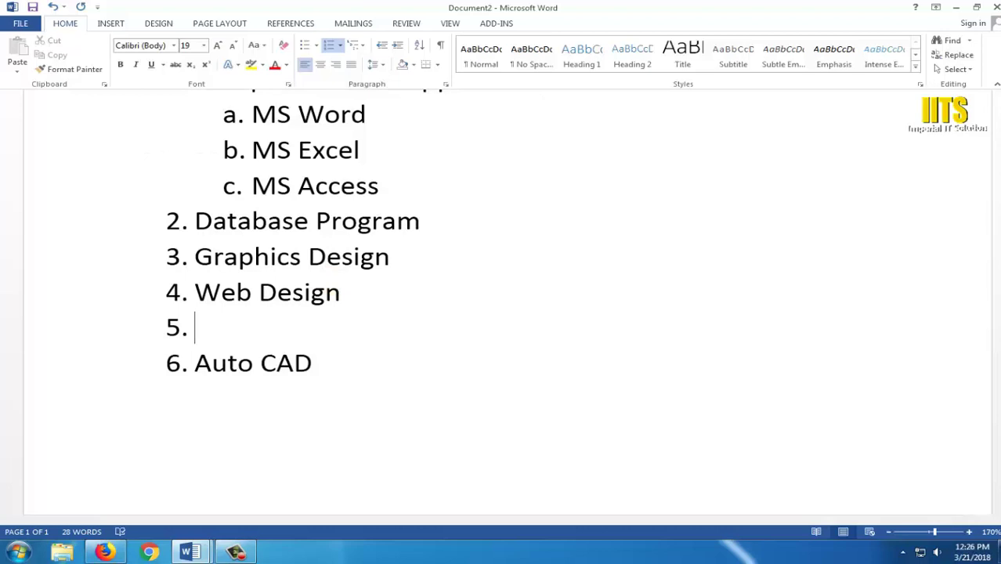
key("Tab")
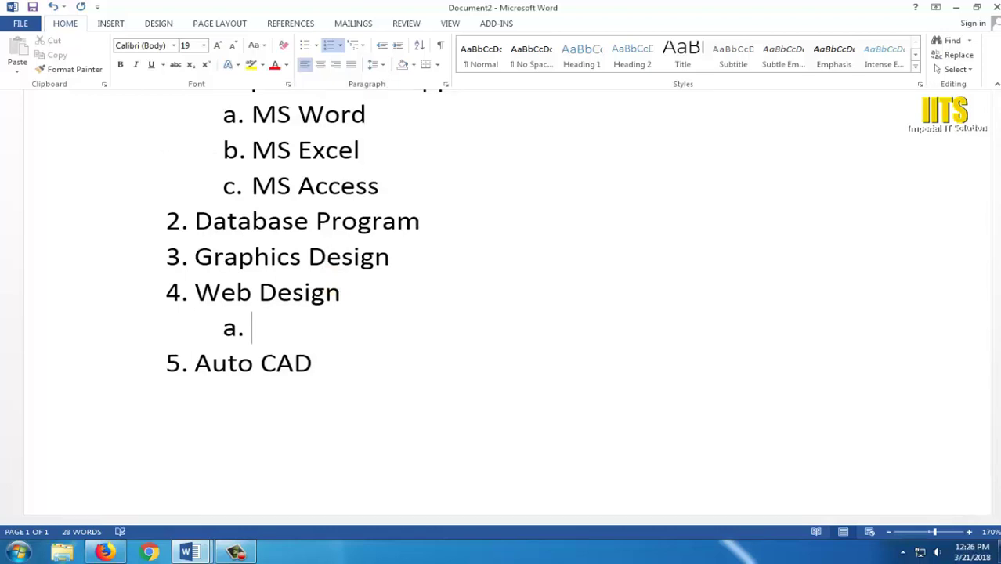
type("HT")
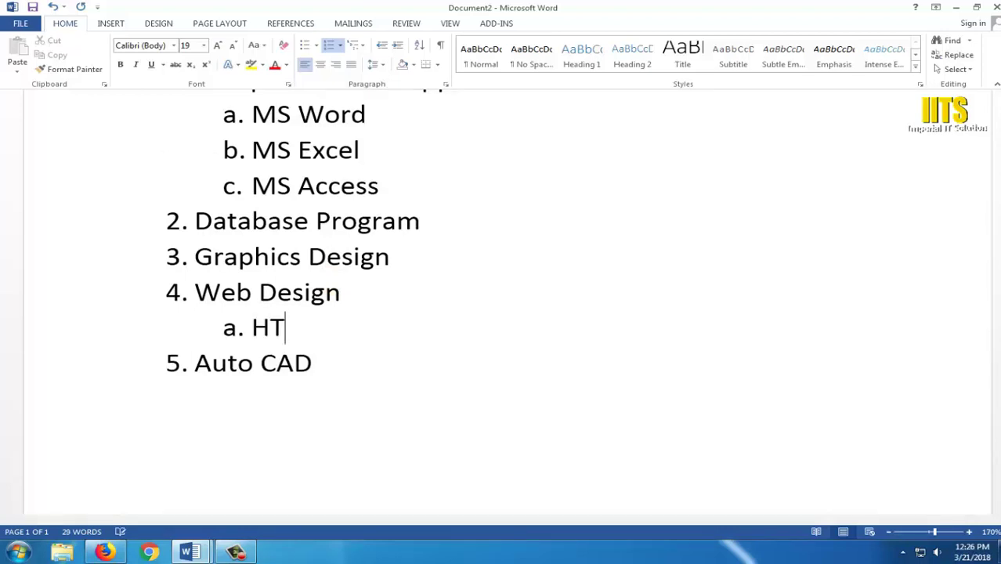
type("ML")
key("Return")
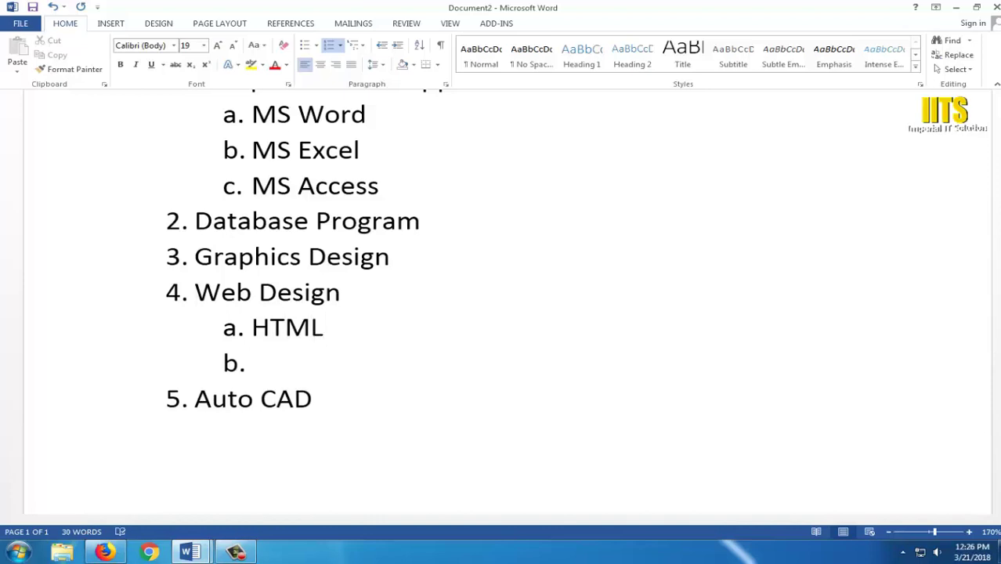
type("CSS")
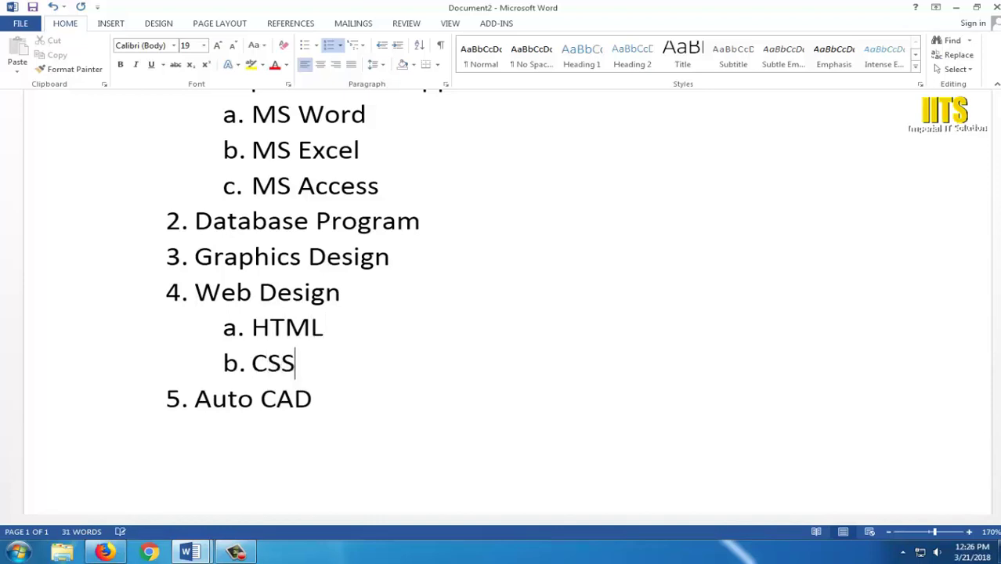
key("Return")
type("Jav")
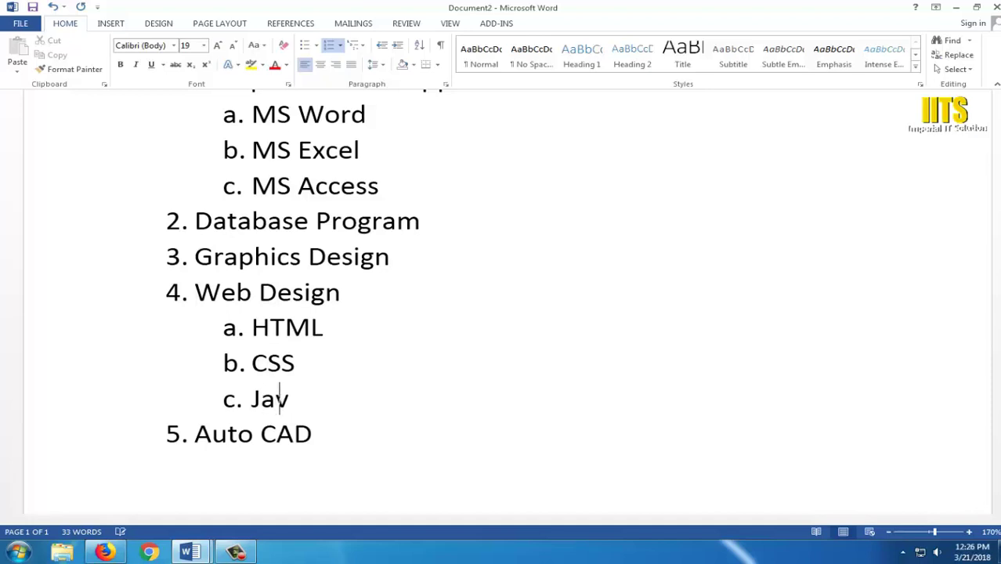
type("d")
key("BackSpace")
type("a")
Add PHP and SQL as Web Design topics d. and e
key("Return")
type("PHJ")
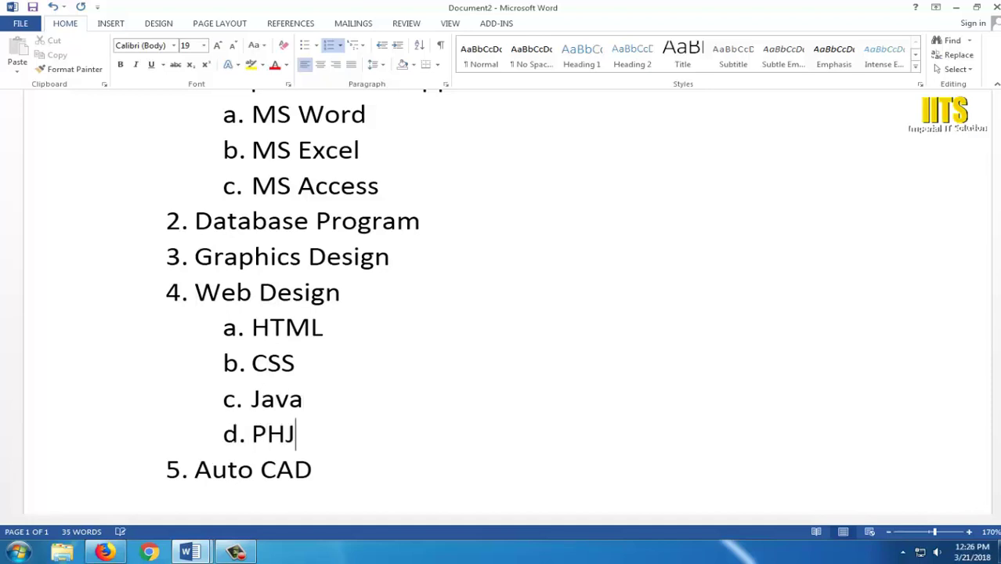
key("BackSpace")
type("P")
key("Return")
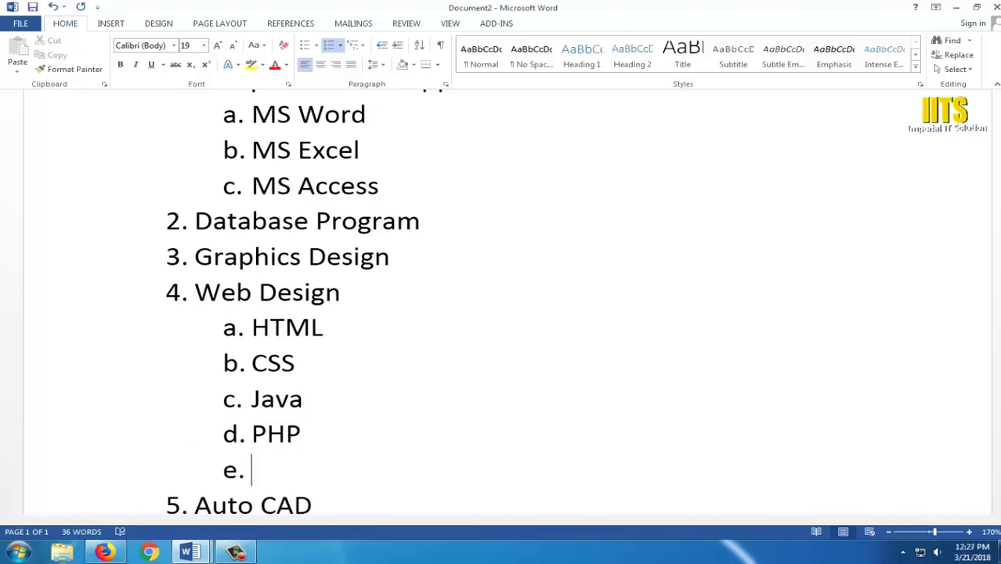
type("SQL")
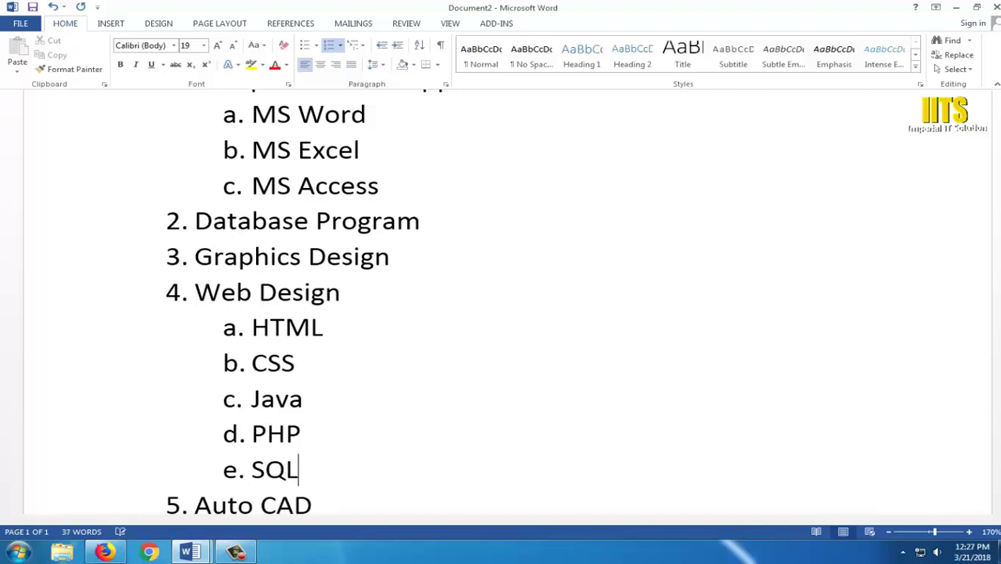
scroll(333, 335, "down", 4)
scroll(130, 210, "up", 1)
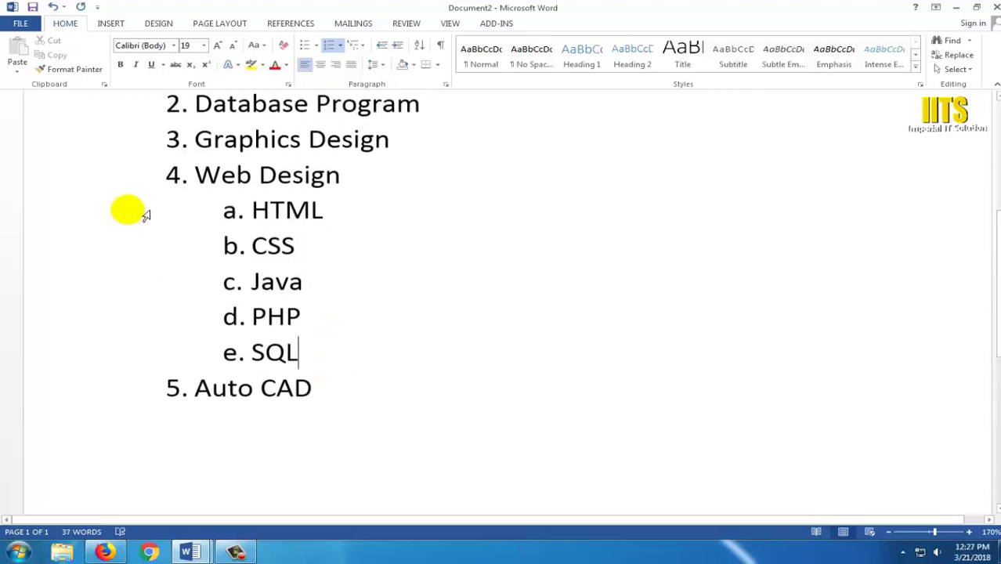
scroll(186, 251, "up", 3)
scroll(291, 354, "down", 3)
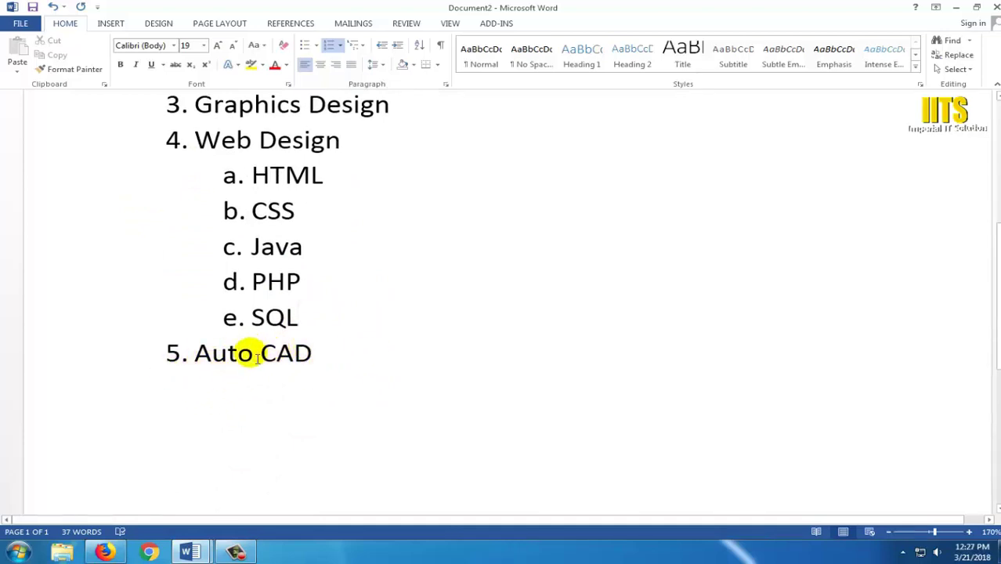
Add lettered topics 2D, 3D and Orbit under Auto CAD, then promote a new line to item 6
left_click(322, 353)
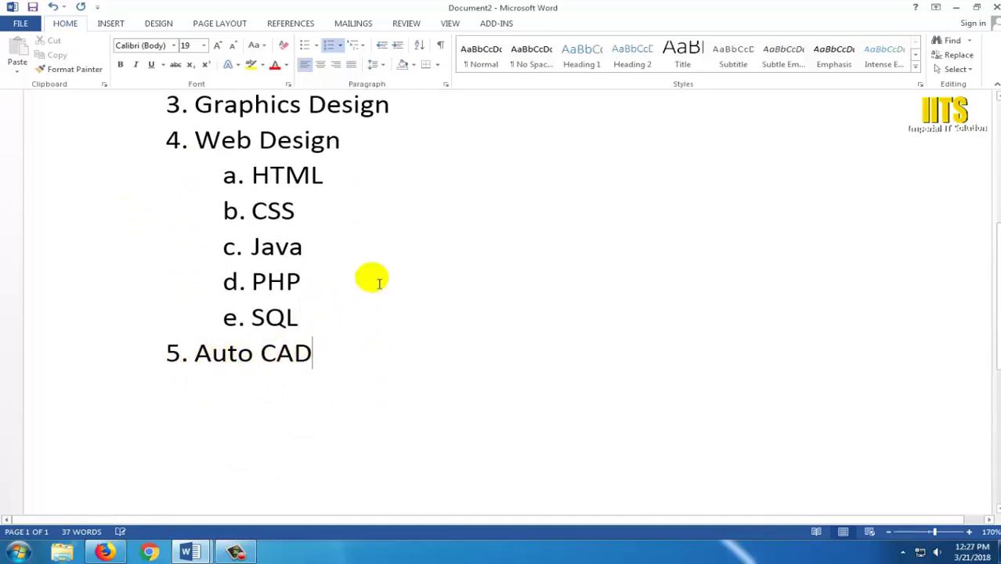
key("Return")
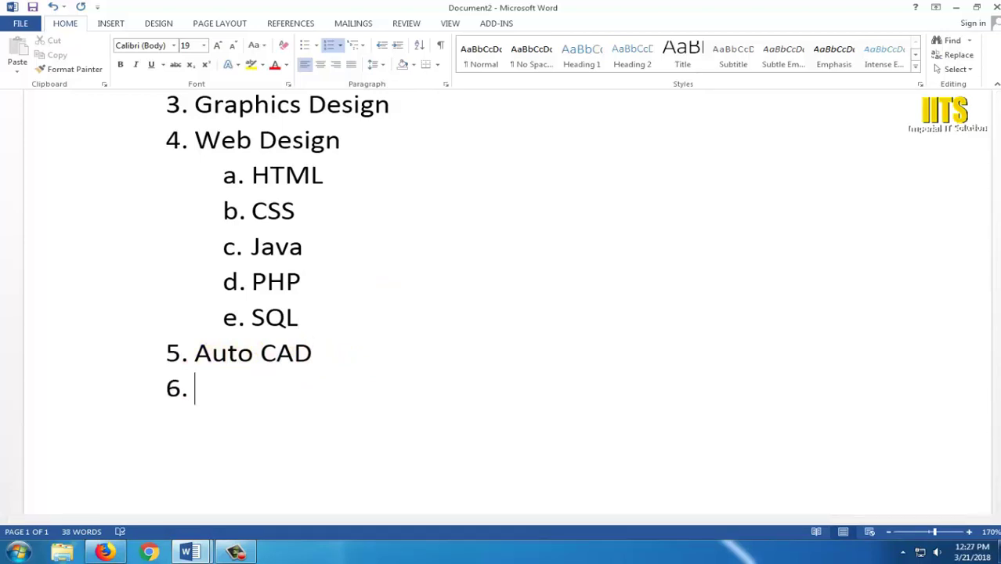
key("Tab")
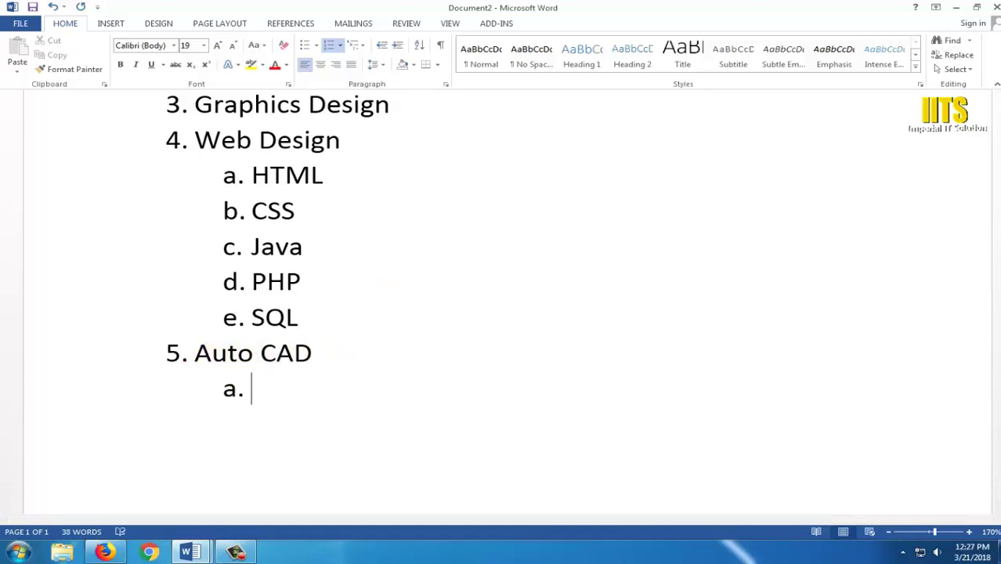
type("2")
type("D")
key("Return")
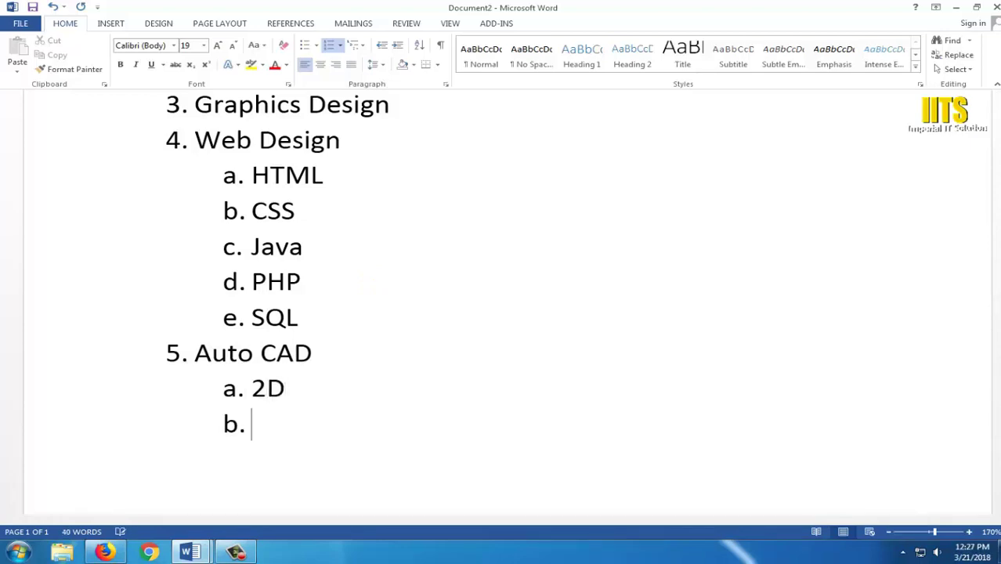
type("3")
type("D")
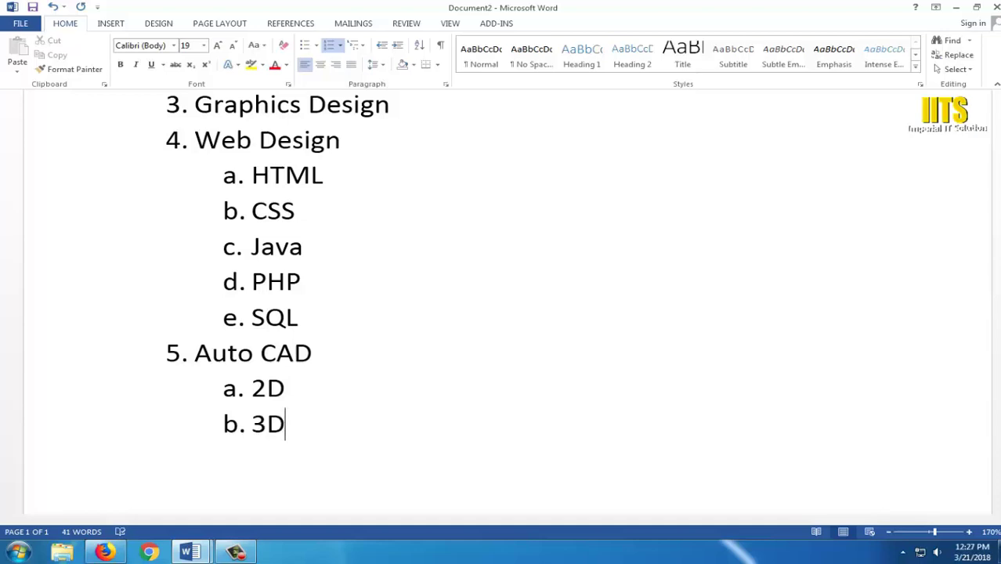
key("Return")
type("Orb")
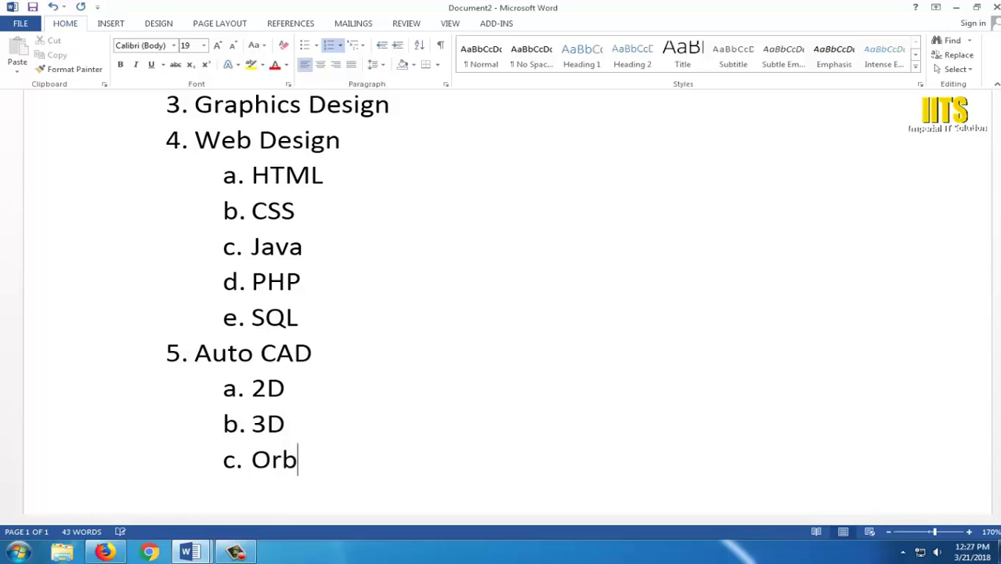
type("it")
key("Return")
key("shift+Tab")
Name item 6 'IT Support' and add its first topic, 'MS word'
type("I")
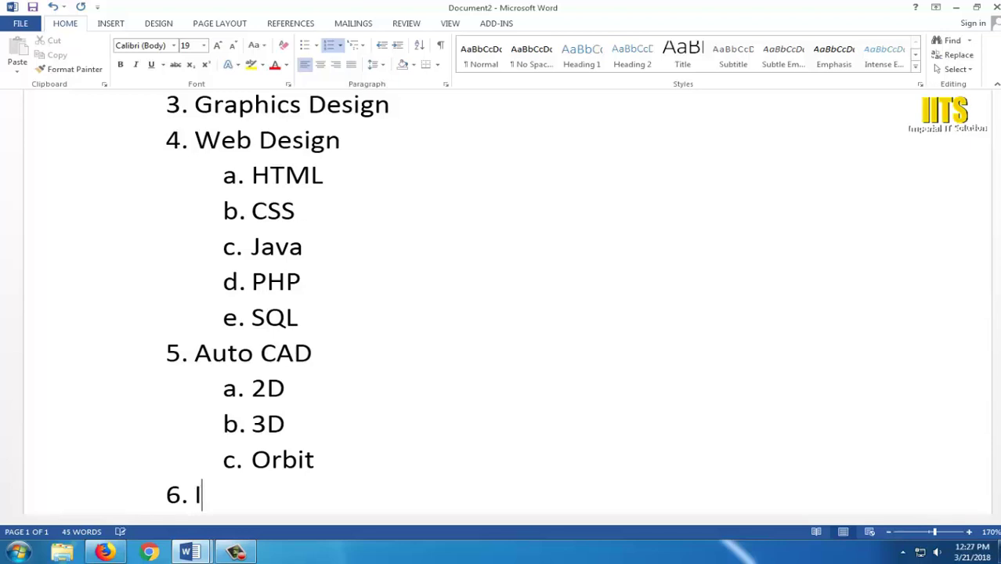
type("T S")
type("upport")
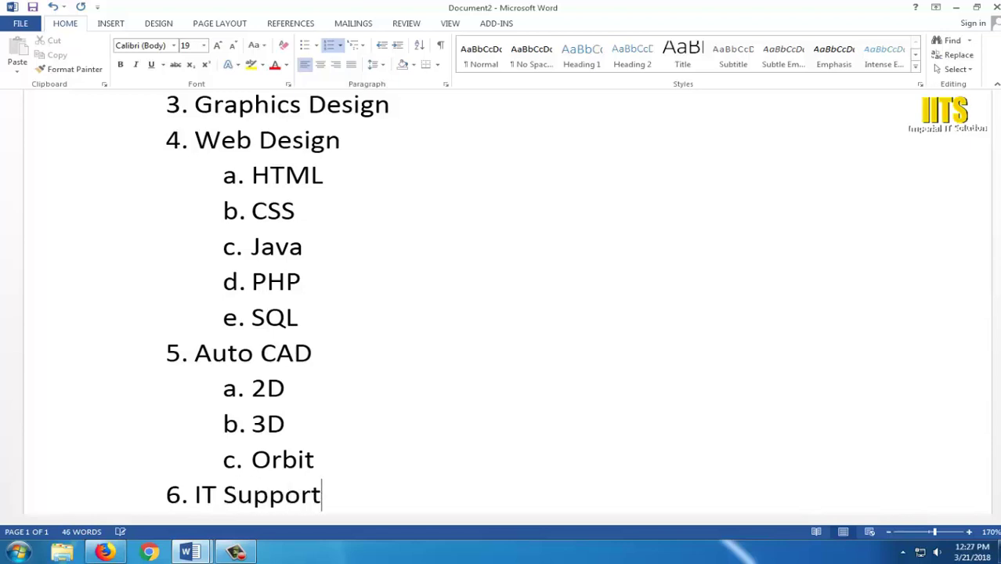
scroll(454, 505, "down", 2)
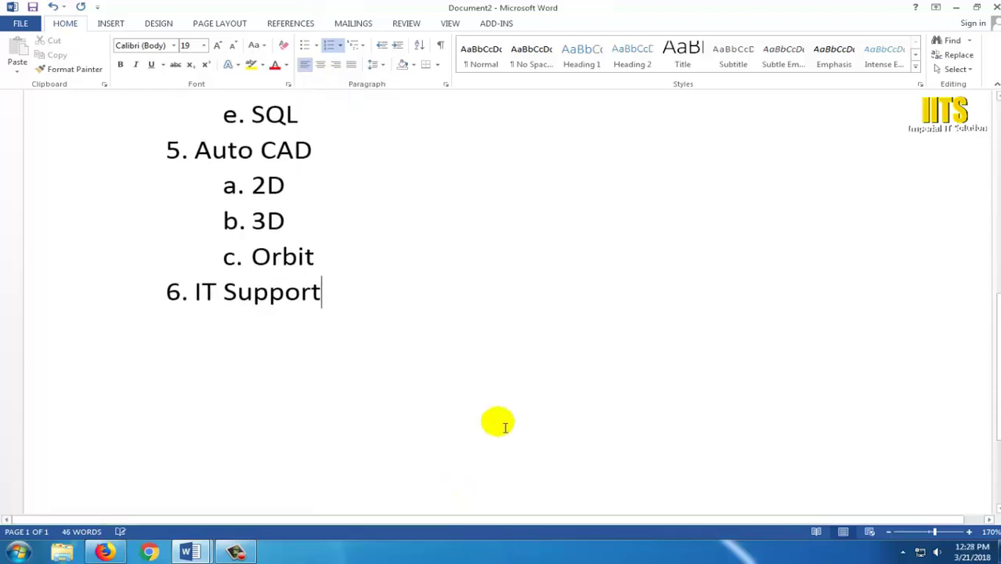
key("Return")
key("Tab")
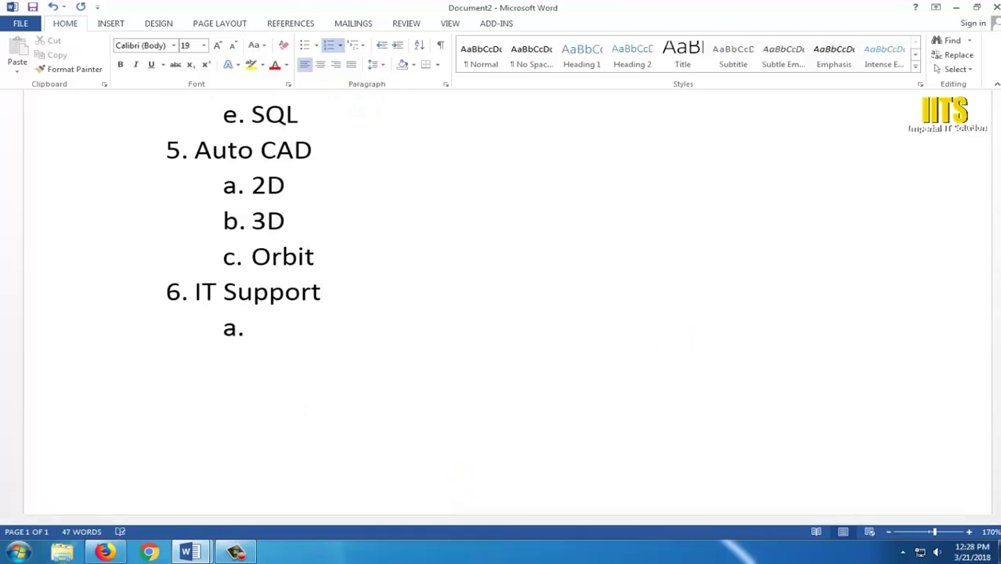
type("MS ")
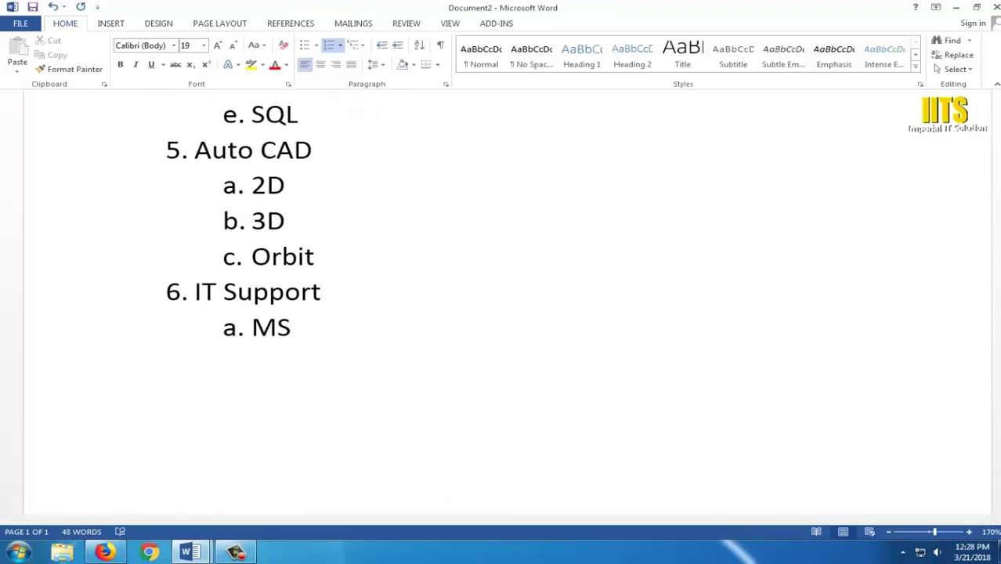
type("word")
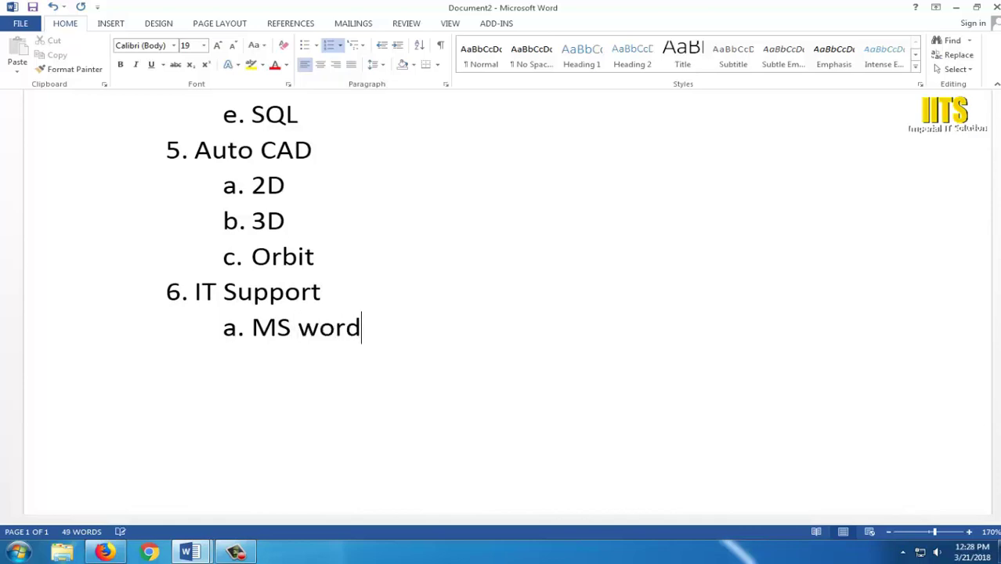
key("Return")
Add topics 'Ms Power Point' and 'Software', then promote the next line to a new course
type("Ms ")
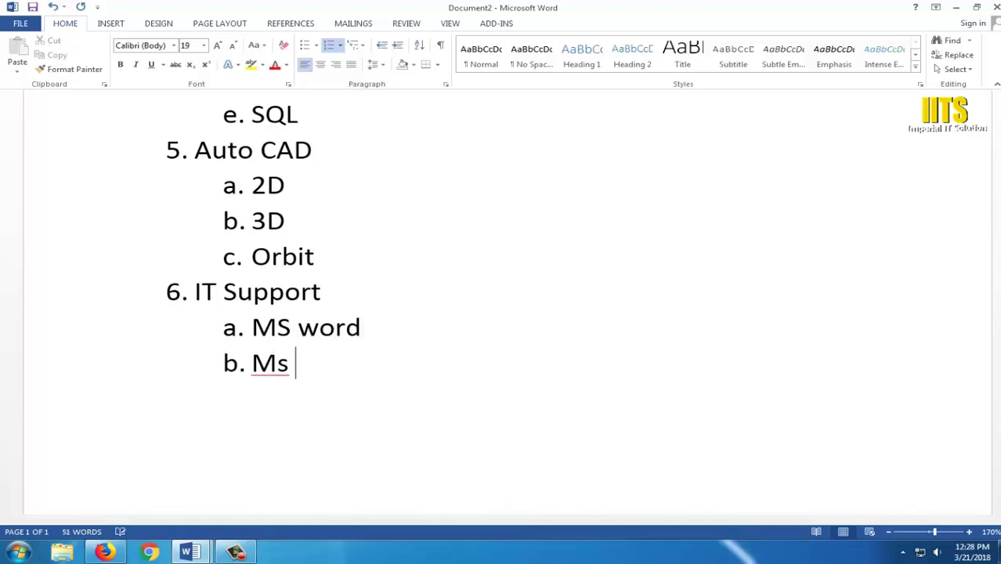
type("Powe")
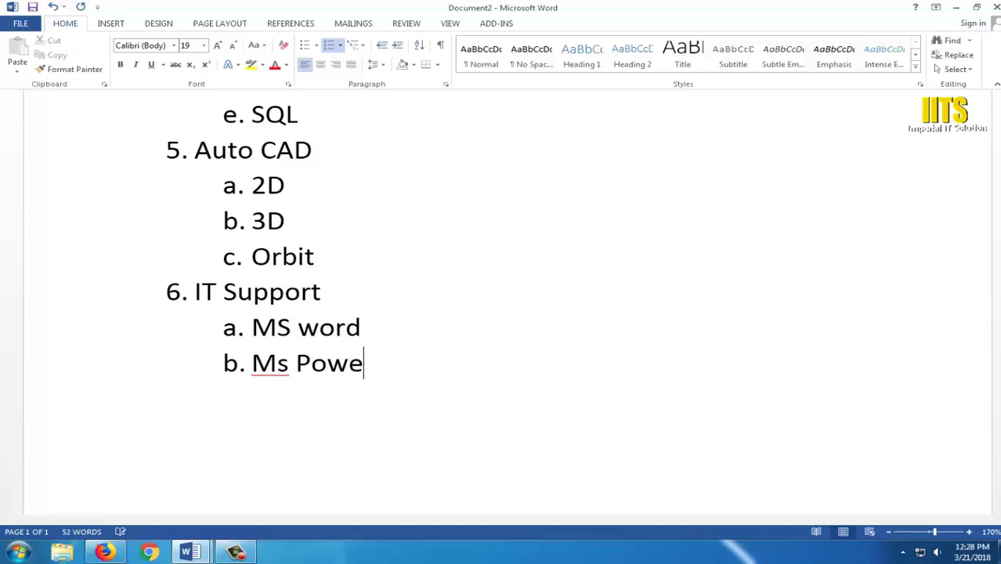
type("t")
key("BackSpace")
type("r")
type(" Point")
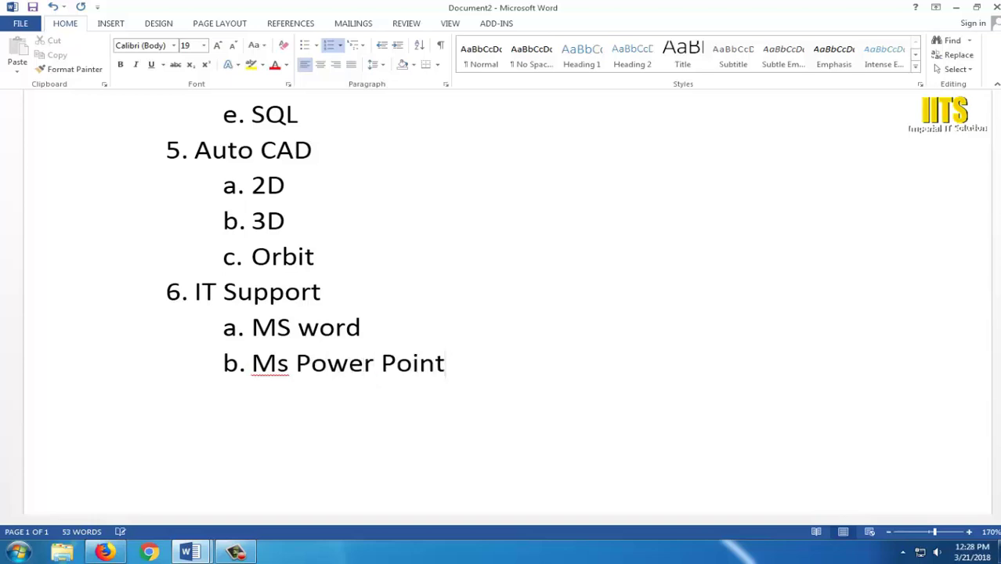
key("Return")
type("Soft")
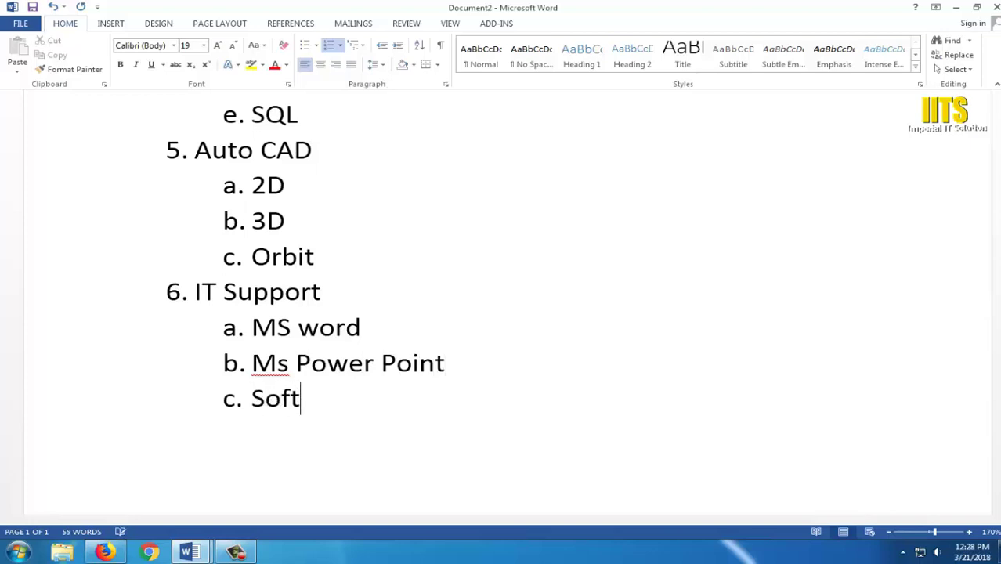
type("ware")
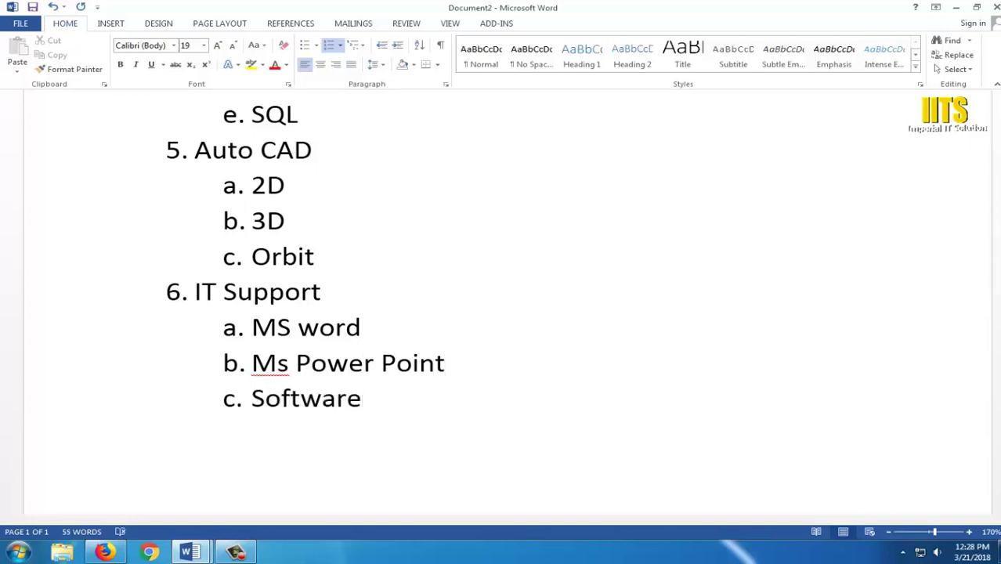
key("Return")
key("Return")
key("BackSpace")
key("BackSpace")
key("Return")
key("shift+Tab")
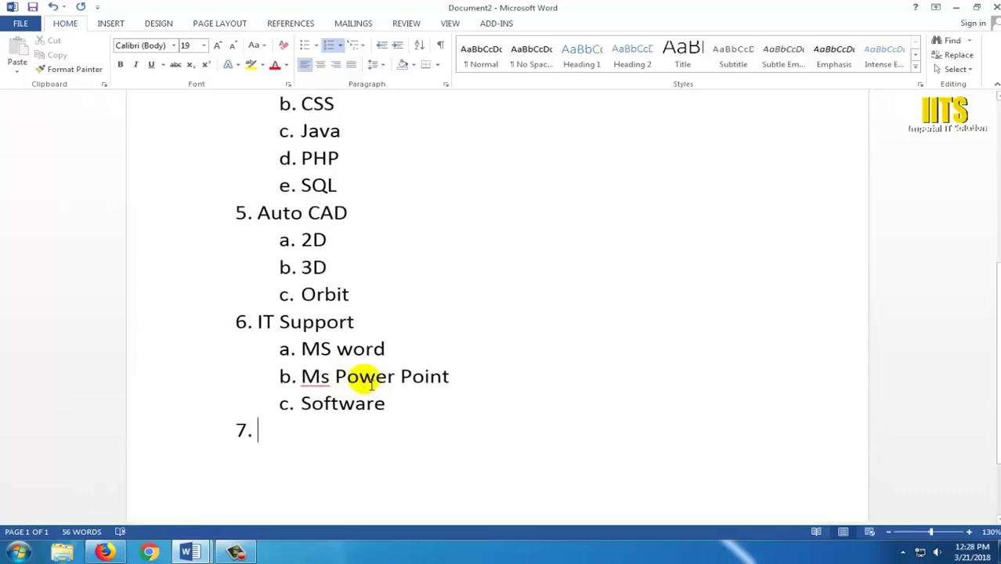
Replace the numbers on all six main courses with ❖ diamond bullets
scroll(301, 353, "up", 3)
scroll(302, 360, "up", 2)
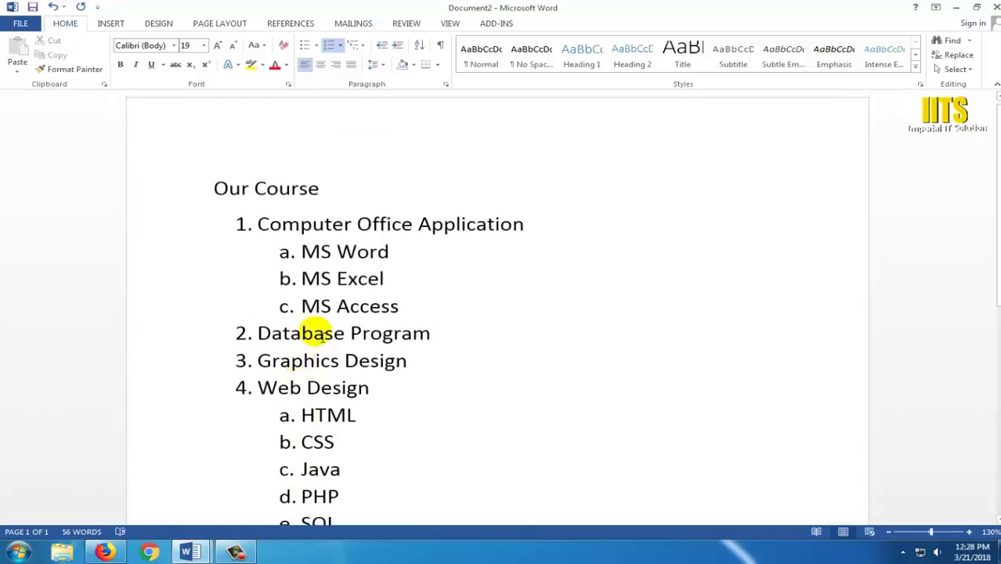
left_click(240, 225)
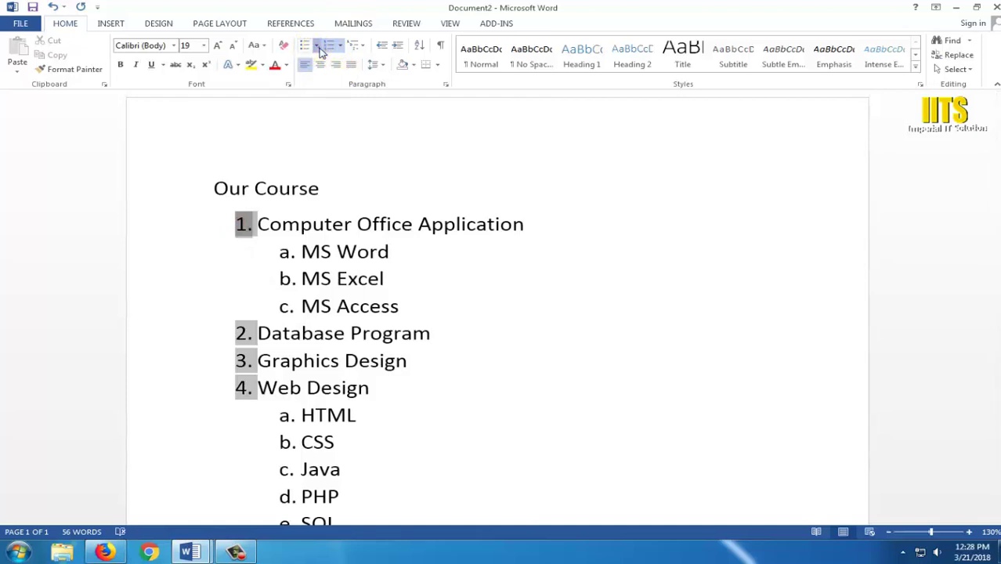
left_click(315, 45)
left_click(323, 225)
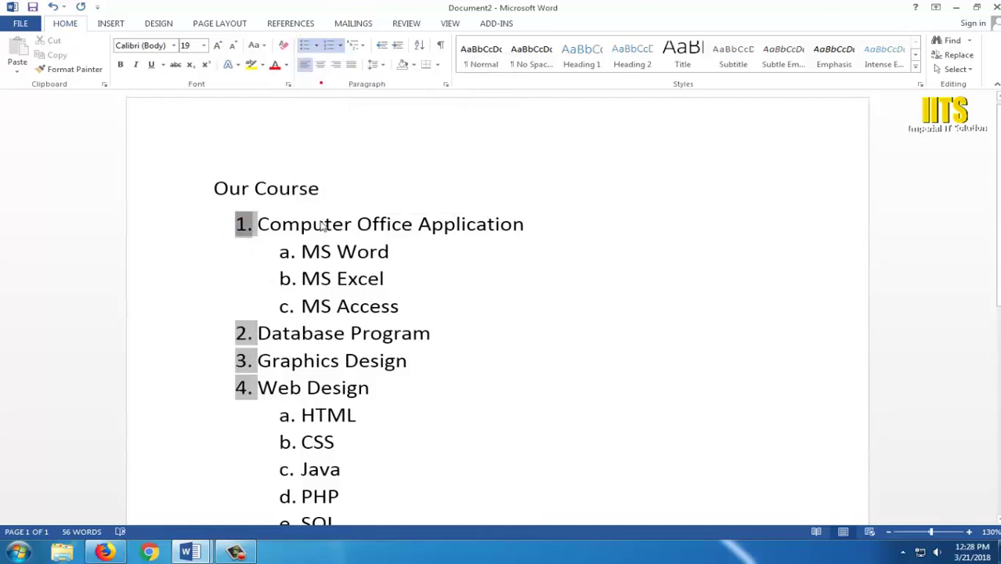
Replace the lettered topic markers under each course with hollow-circle bullets
left_click(287, 252)
left_click(318, 45)
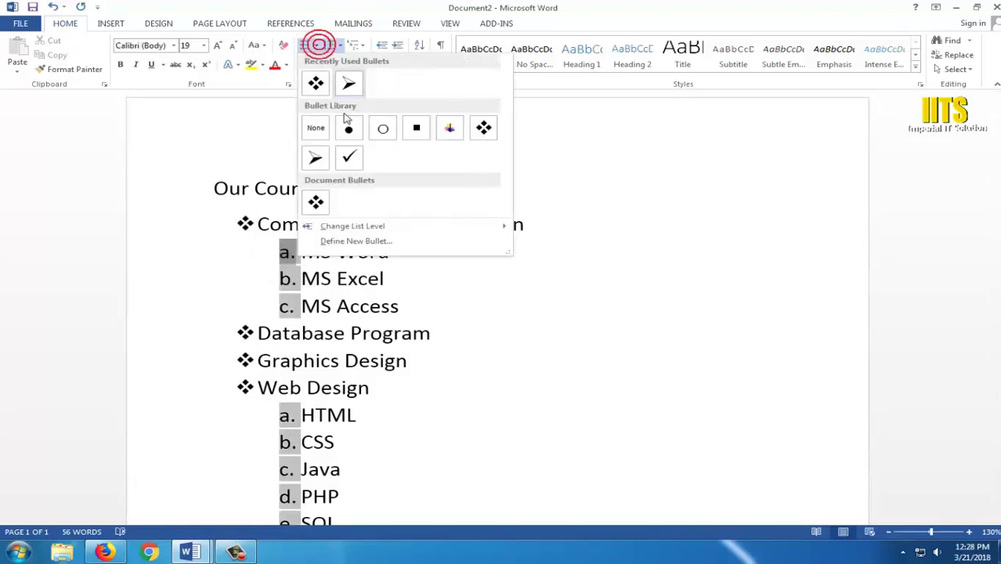
left_click(384, 128)
scroll(399, 324, "down", 3)
scroll(376, 306, "down", 2)
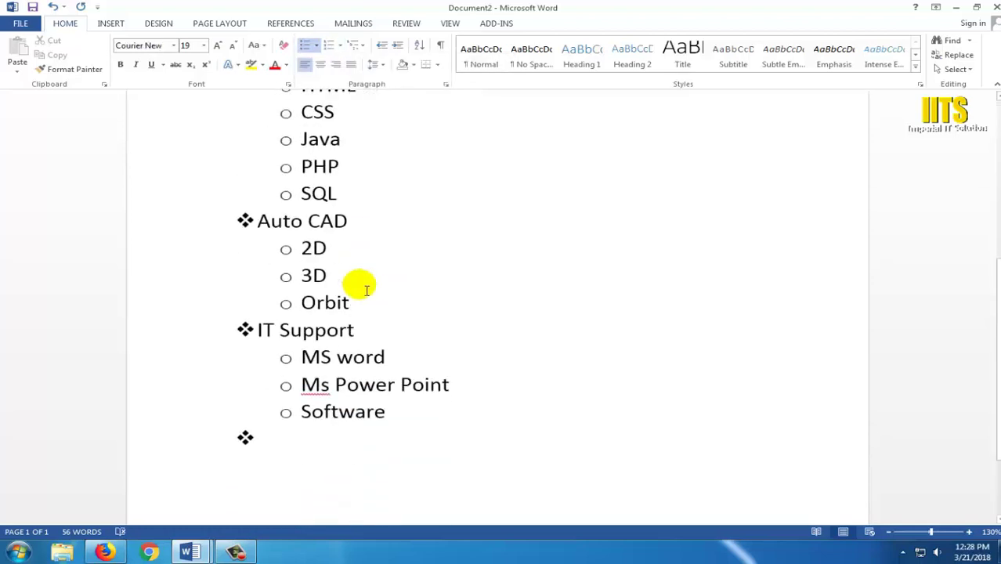
scroll(357, 278, "down", 1)
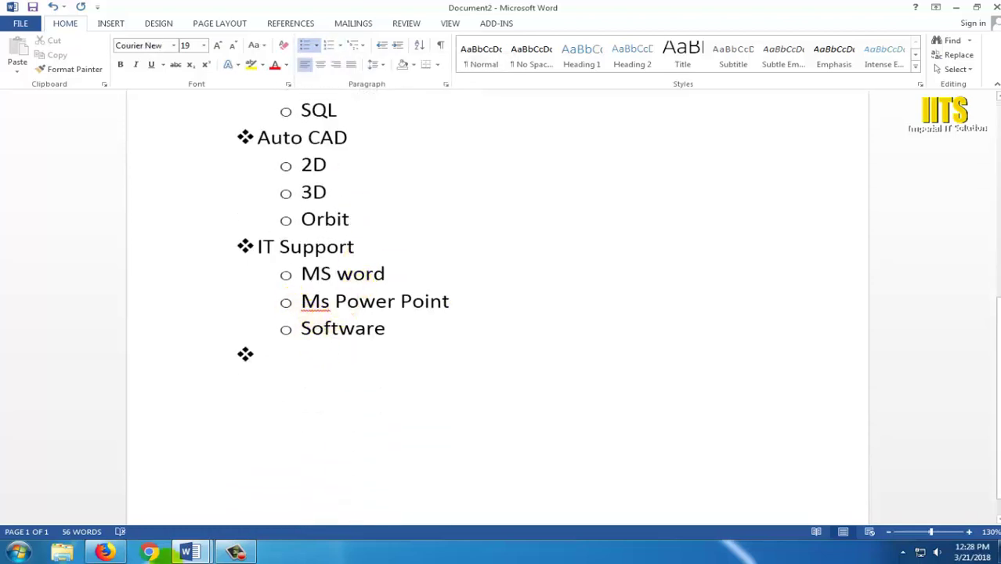
left_click(239, 552)
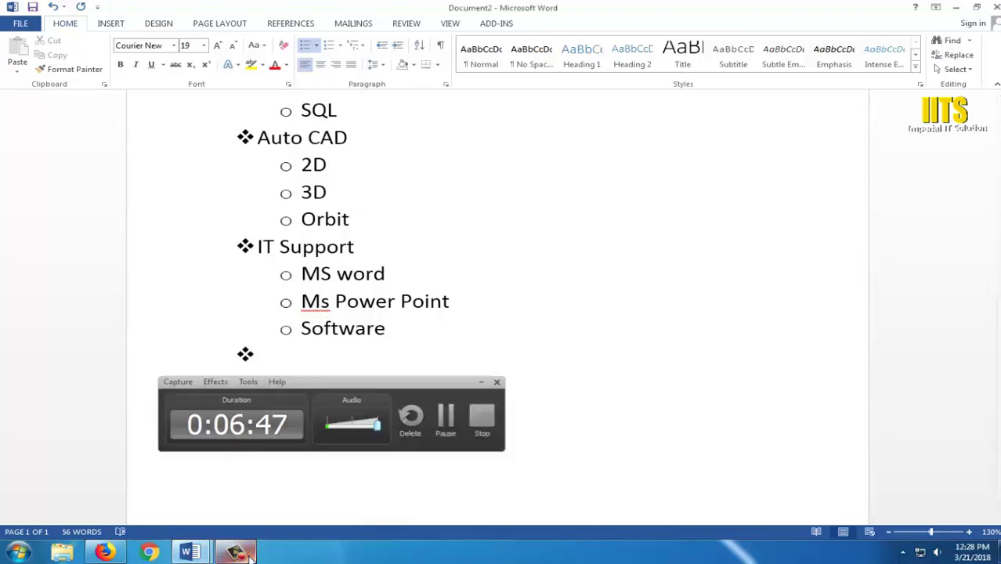
left_click(243, 552)
scroll(281, 409, "up", 3)
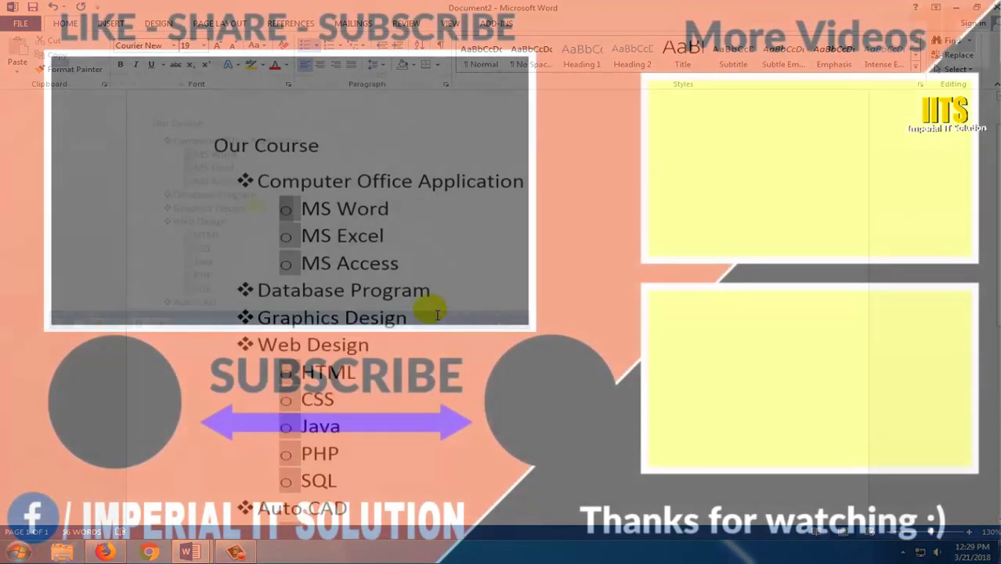